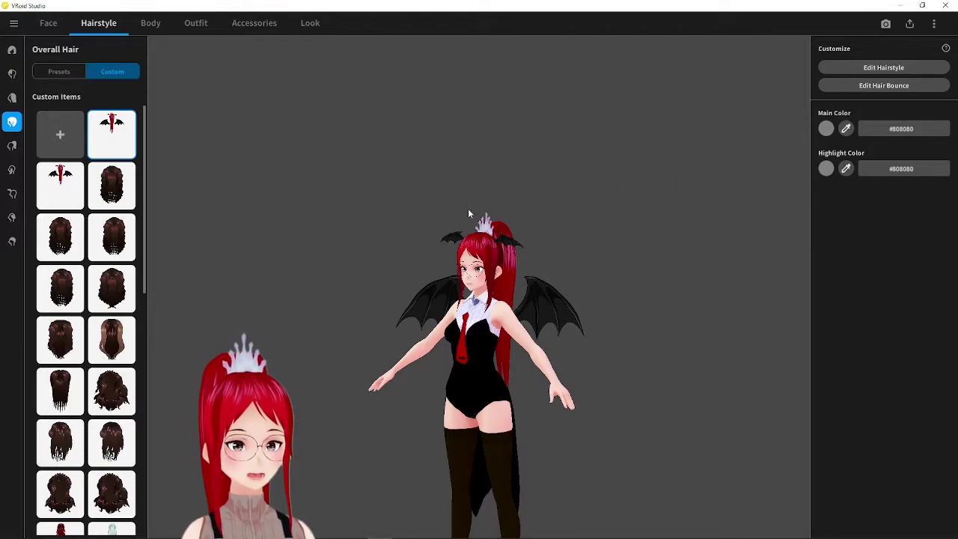
- Open the current overall hairstyle for editing and select Hair 12 inside Freehand Group 3
{"action": "right_click_drag", "start_coordinate": [469, 213], "coordinate": [491, 211]}
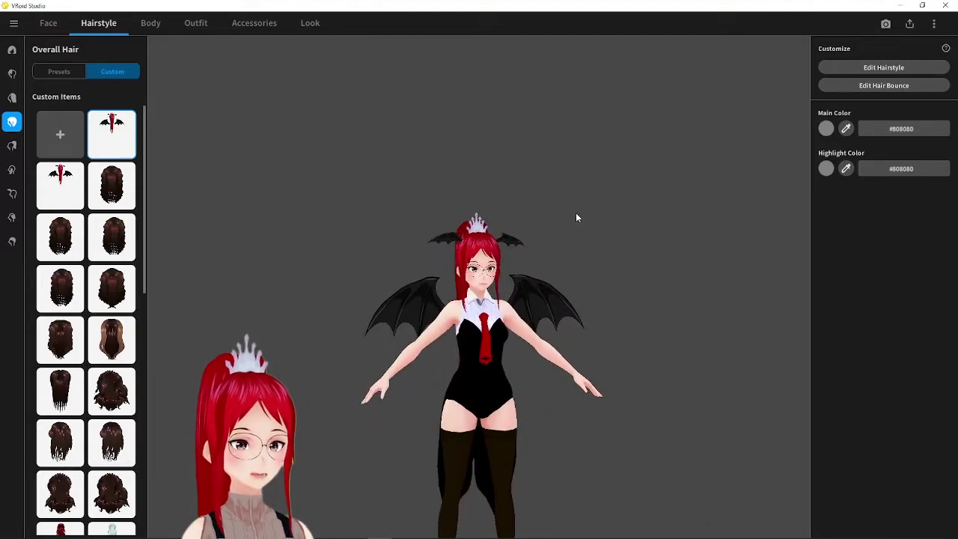
{"action": "left_click", "coordinate": [868, 68]}
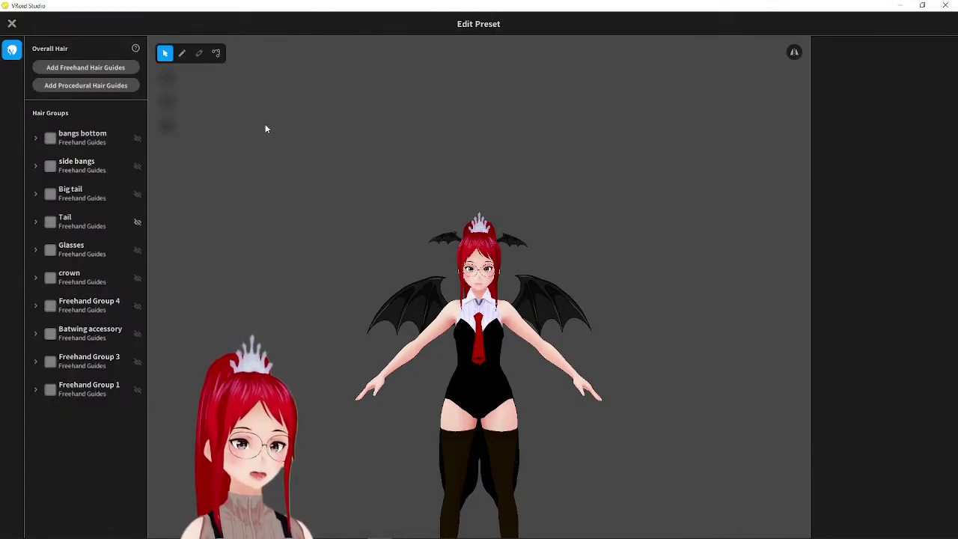
{"action": "left_click", "coordinate": [35, 361]}
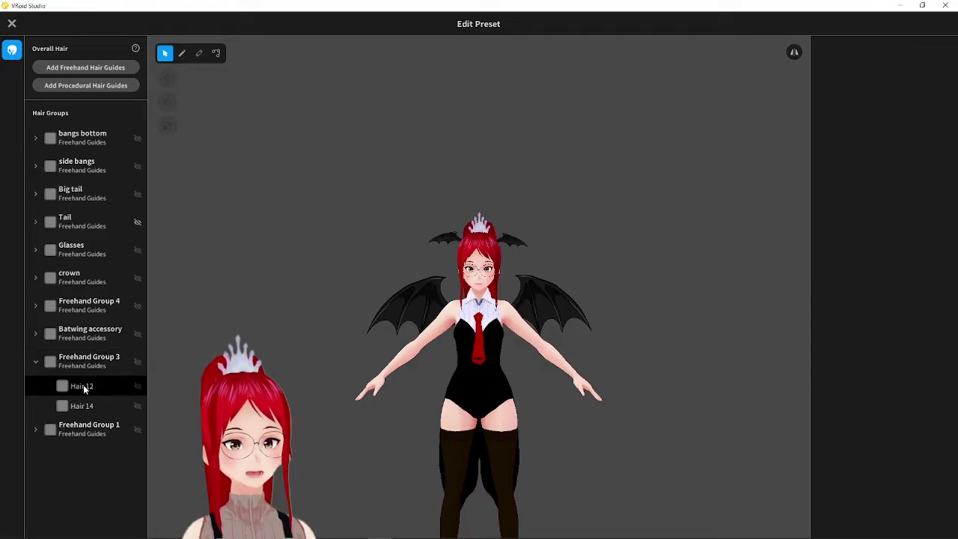
{"action": "left_click", "coordinate": [82, 386]}
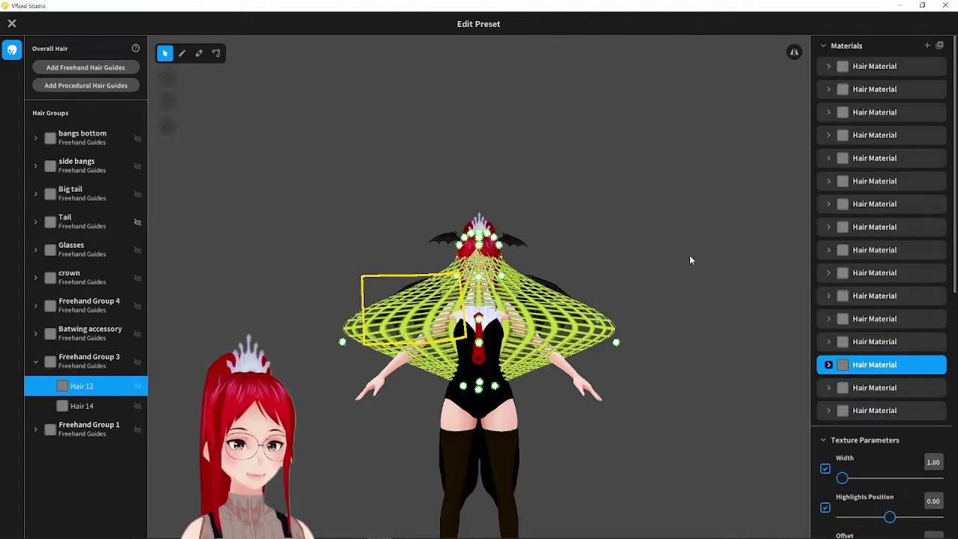
- Examine Hair 12's guide mesh from behind and review its texture and hair parameters
{"action": "right_click_drag", "start_coordinate": [683, 271], "coordinate": [602, 271]}
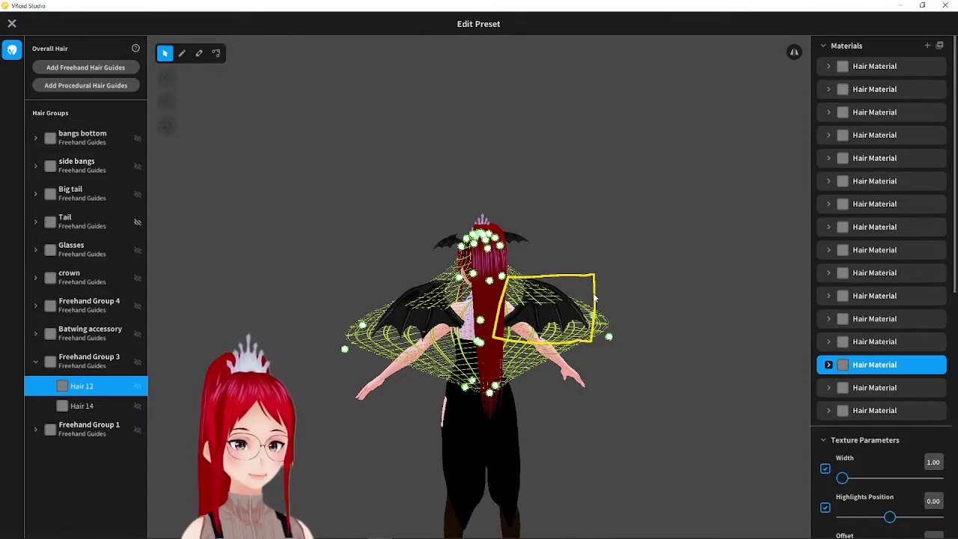
{"action": "scroll", "coordinate": [866, 363], "scroll_direction": "down", "scroll_amount": 5}
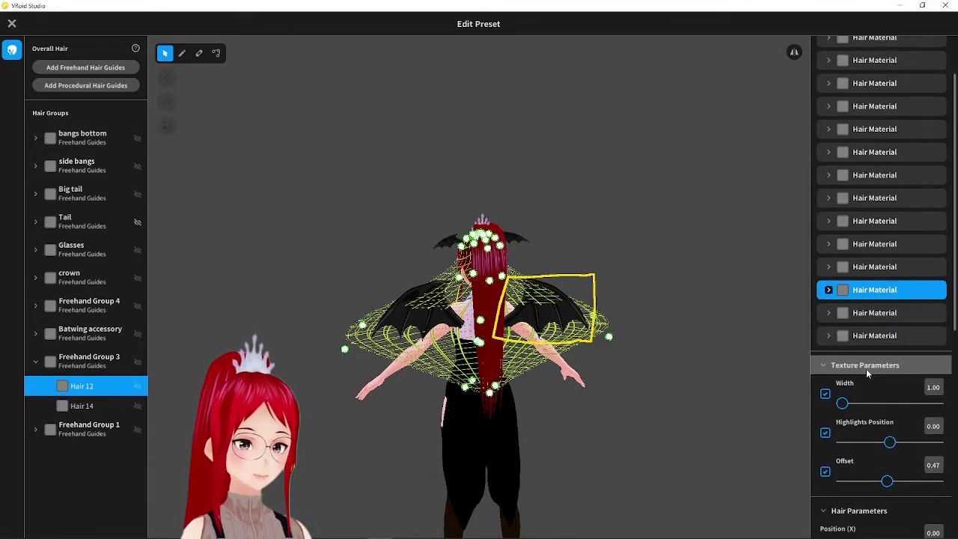
{"action": "scroll", "coordinate": [868, 354], "scroll_direction": "down", "scroll_amount": 1}
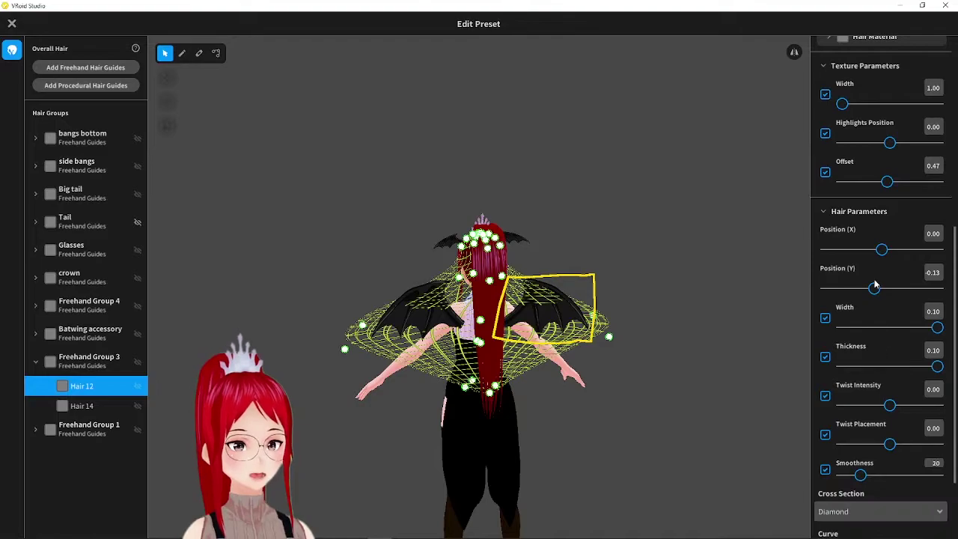
{"action": "scroll", "coordinate": [881, 249], "scroll_direction": "down", "scroll_amount": 1}
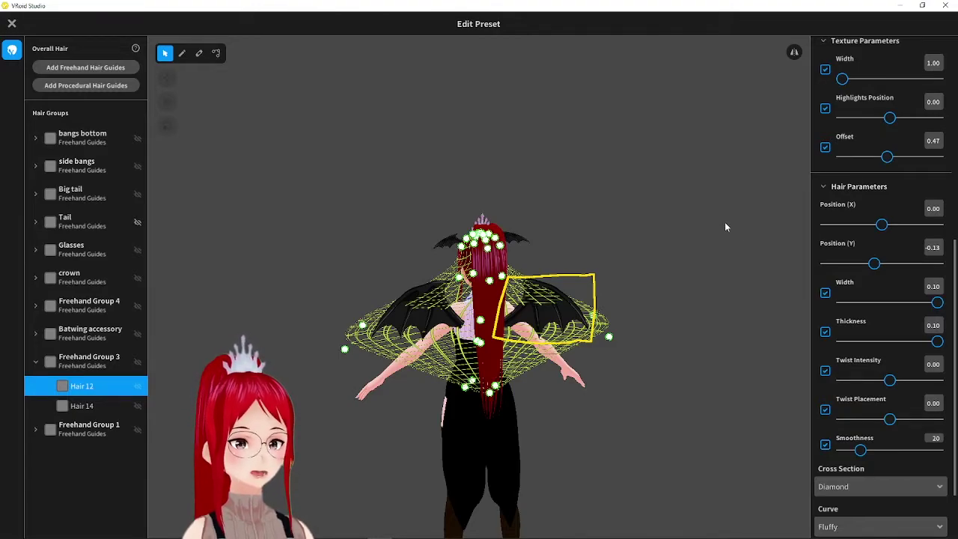
{"action": "scroll", "coordinate": [890, 172], "scroll_direction": "up", "scroll_amount": 10}
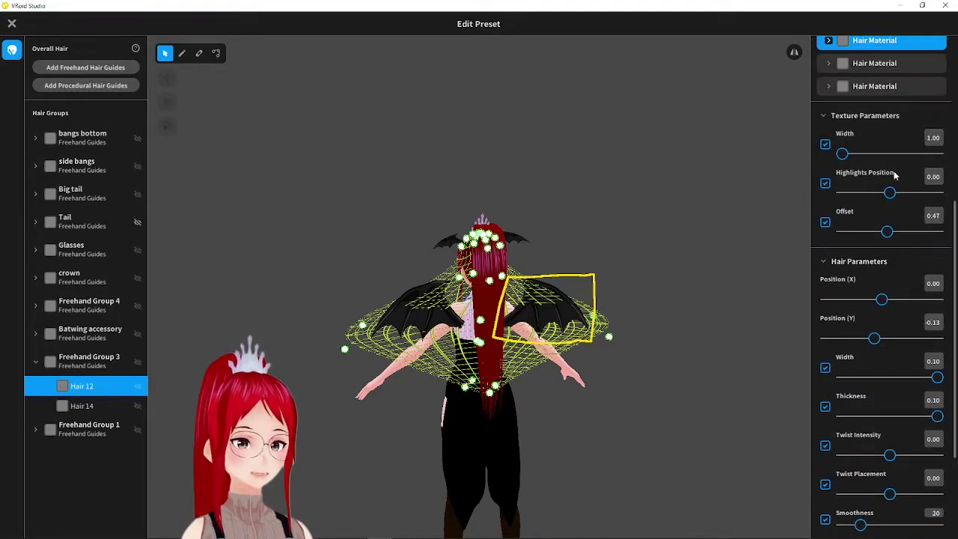
- Inspect the bat-wing material textures assigned to Hair 12 and Hair 14
{"action": "left_click", "coordinate": [827, 239]}
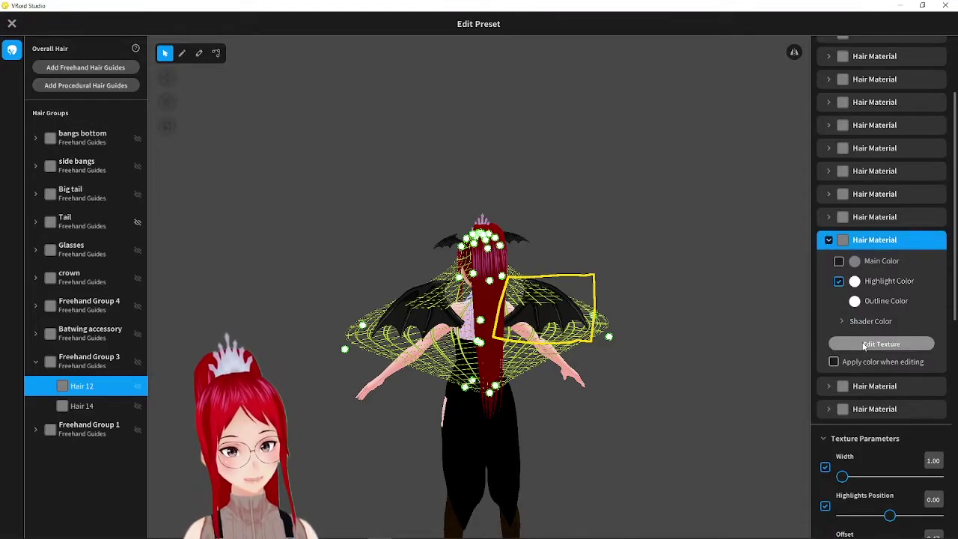
{"action": "left_click", "coordinate": [880, 344]}
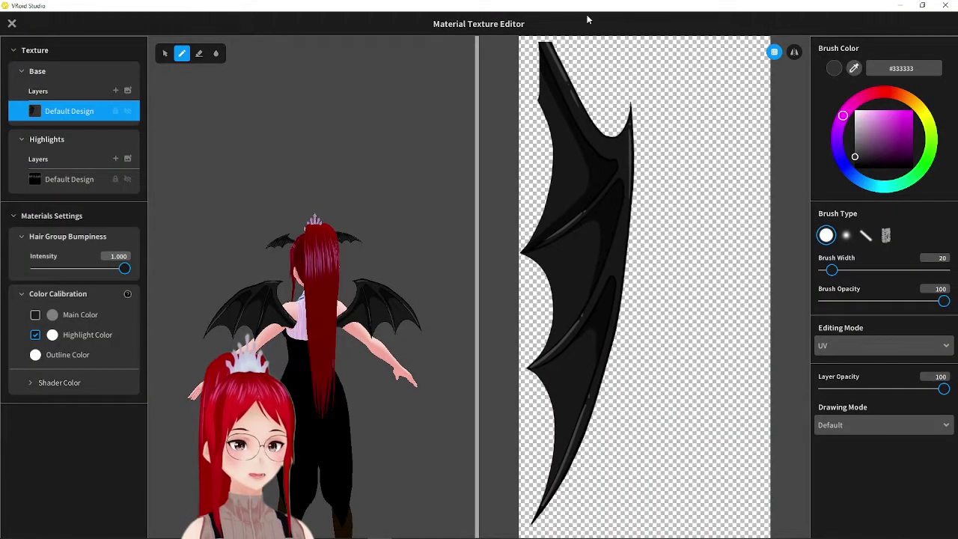
{"action": "left_click", "coordinate": [11, 25]}
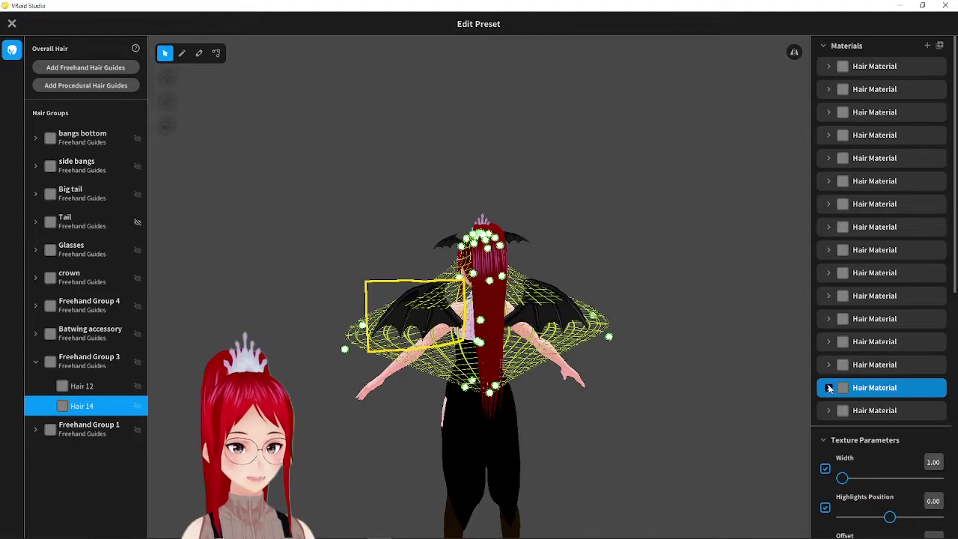
{"action": "left_click", "coordinate": [828, 386]}
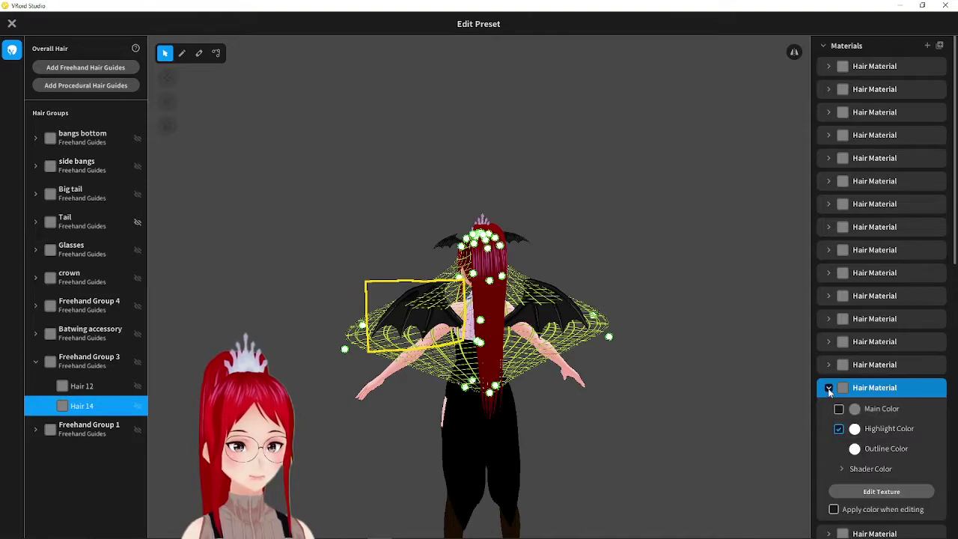
{"action": "left_click", "coordinate": [881, 493]}
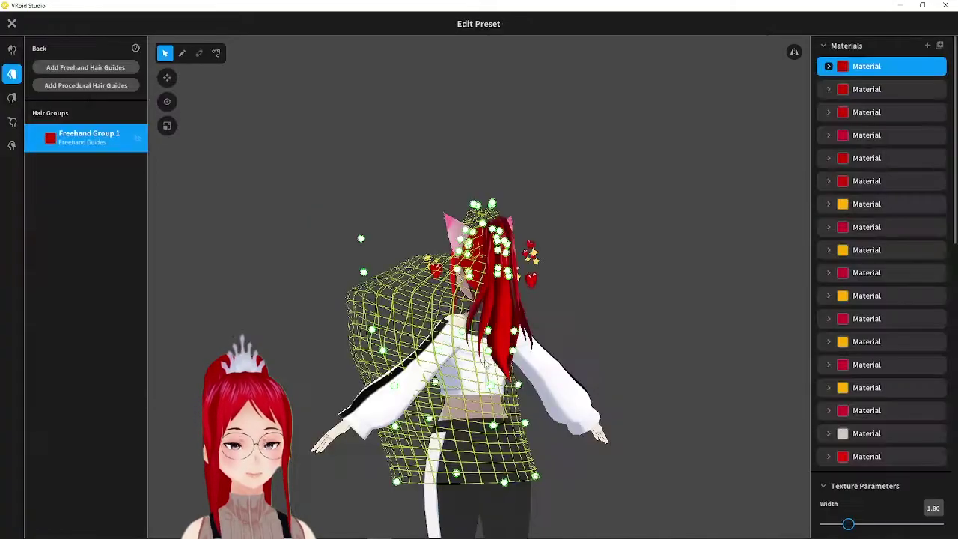
- Pull control points of Freehand Group 1's guide mesh outward to enlarge its side bulge
{"action": "right_click_drag", "start_coordinate": [374, 224], "coordinate": [577, 232]}
{"action": "right_click_drag", "start_coordinate": [576, 329], "coordinate": [376, 375]}
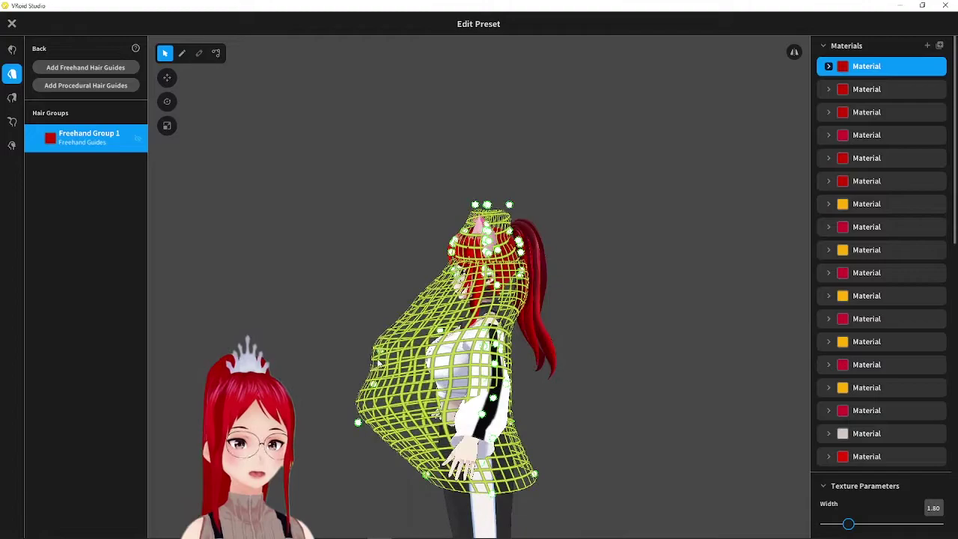
{"action": "left_click_drag", "start_coordinate": [377, 350], "coordinate": [349, 330]}
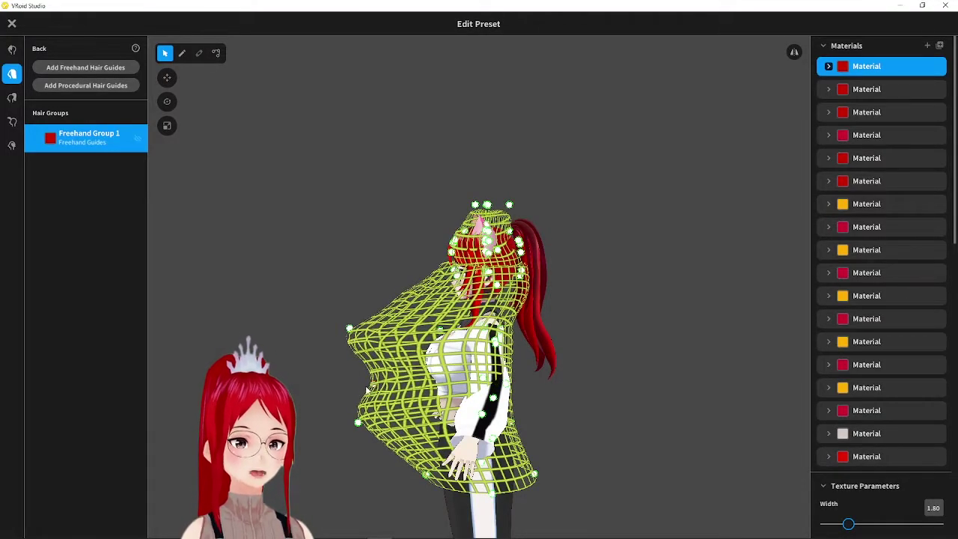
{"action": "left_click_drag", "start_coordinate": [366, 391], "coordinate": [344, 395]}
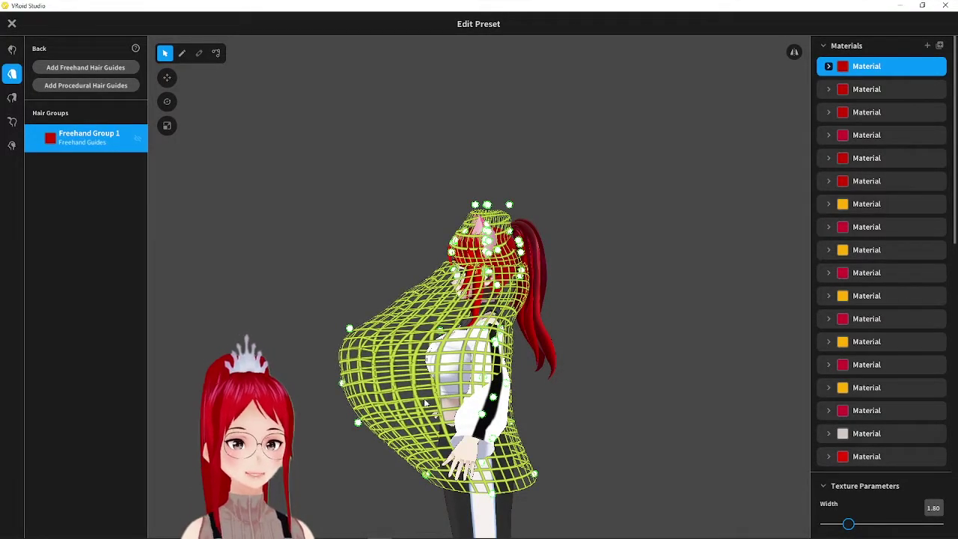
{"action": "right_click_drag", "start_coordinate": [554, 352], "coordinate": [383, 336]}
{"action": "right_click_drag", "start_coordinate": [477, 344], "coordinate": [558, 391]}
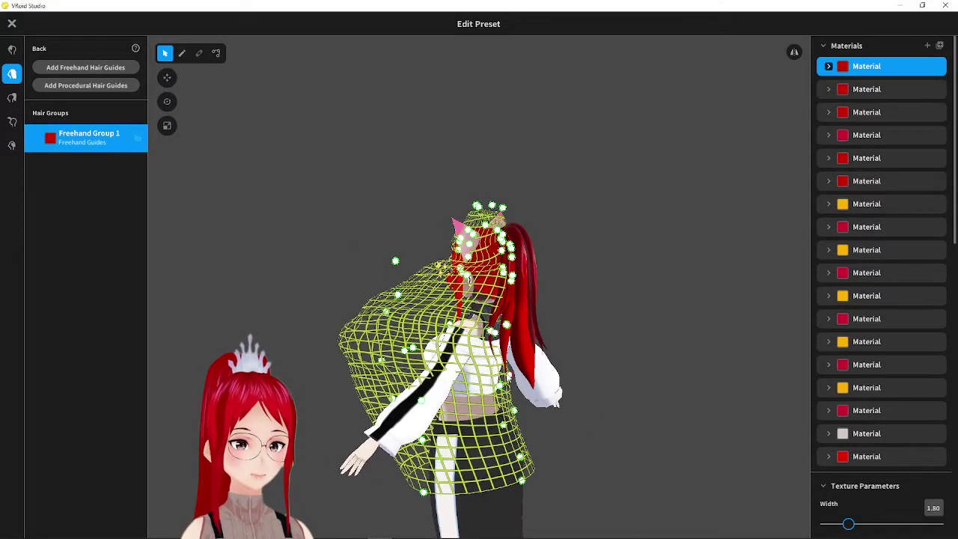
{"action": "right_click_drag", "start_coordinate": [509, 375], "coordinate": [651, 373]}
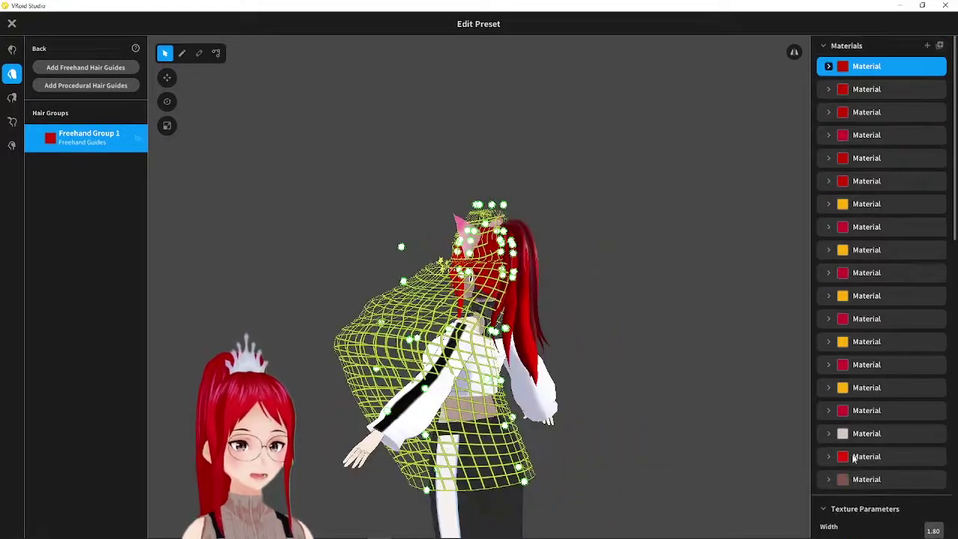
- Assign the last material in the list to Freehand Group 1 and set its main color to pink
{"action": "left_click", "coordinate": [867, 479]}
{"action": "left_click", "coordinate": [828, 479]}
{"action": "left_click", "coordinate": [854, 501]}
{"action": "left_click", "coordinate": [795, 419]}
{"action": "left_click", "coordinate": [662, 362]}
{"action": "left_click", "coordinate": [854, 520]}
{"action": "scroll", "coordinate": [838, 466], "scroll_direction": "down", "scroll_amount": 1}
{"action": "right_click_drag", "start_coordinate": [553, 404], "coordinate": [498, 404]}
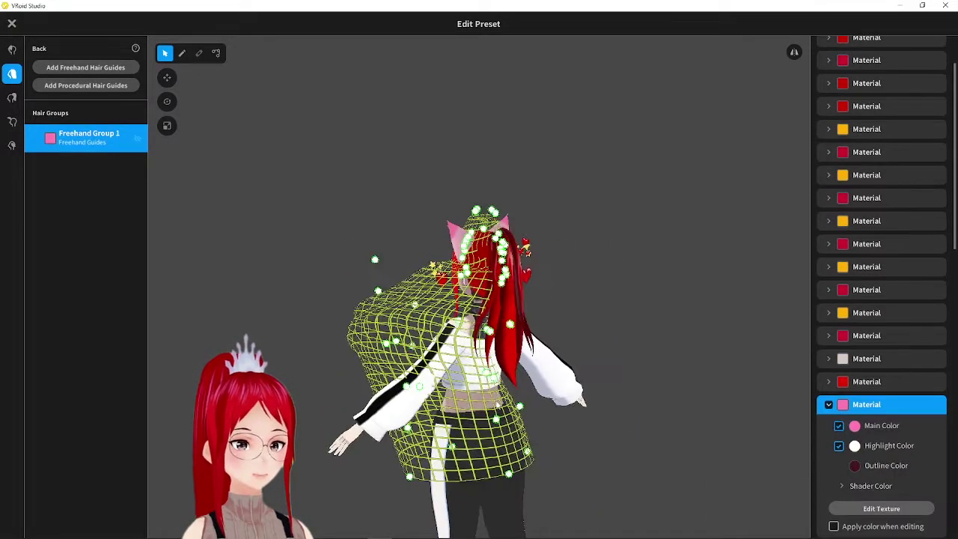
- Draw a first pink strand on the guide mesh and bend its control points outward over the side bulge
{"action": "left_click", "coordinate": [182, 53]}
{"action": "left_click", "coordinate": [216, 53]}
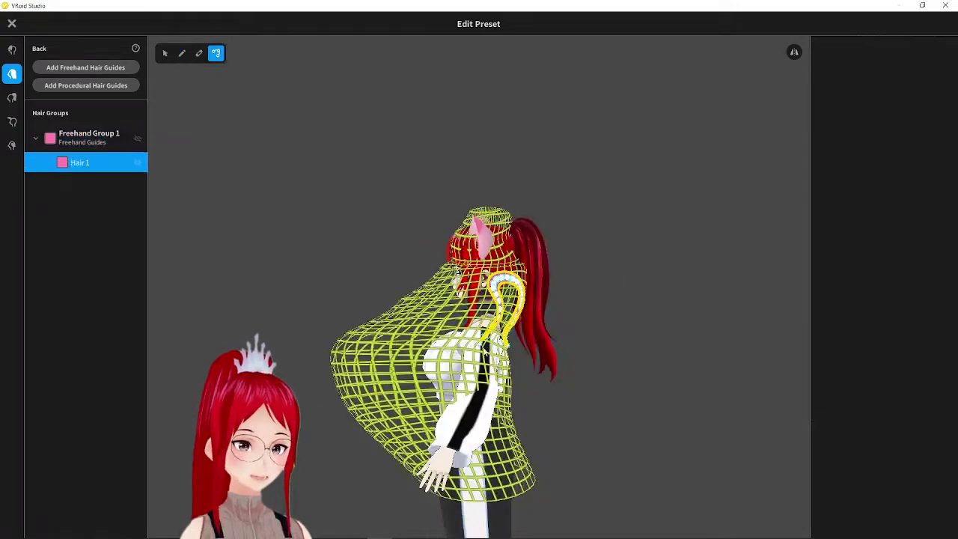
{"action": "left_click_drag", "start_coordinate": [484, 345], "coordinate": [385, 327]}
{"action": "right_click_drag", "start_coordinate": [385, 327], "coordinate": [408, 367]}
{"action": "left_click_drag", "start_coordinate": [449, 352], "coordinate": [443, 329]}
{"action": "right_click_drag", "start_coordinate": [443, 351], "coordinate": [472, 364]}
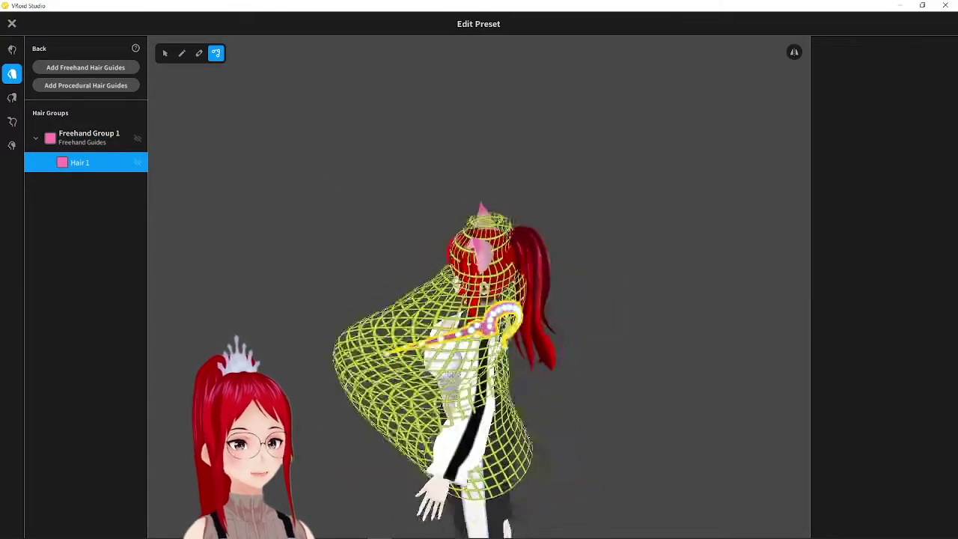
- Move Hair 1's control points from the front view to curve the strand along the mesh bulge
{"action": "scroll", "coordinate": [472, 364], "scroll_direction": "up", "scroll_amount": 3}
{"action": "left_click_drag", "start_coordinate": [449, 361], "coordinate": [473, 329]}
{"action": "right_click_drag", "start_coordinate": [494, 329], "coordinate": [635, 479]}
{"action": "left_click_drag", "start_coordinate": [600, 300], "coordinate": [608, 337]}
{"action": "left_click_drag", "start_coordinate": [599, 367], "coordinate": [592, 408]}
{"action": "right_click_drag", "start_coordinate": [627, 420], "coordinate": [627, 374]}
{"action": "left_click_drag", "start_coordinate": [566, 449], "coordinate": [573, 443]}
{"action": "left_click_drag", "start_coordinate": [585, 400], "coordinate": [590, 399]}
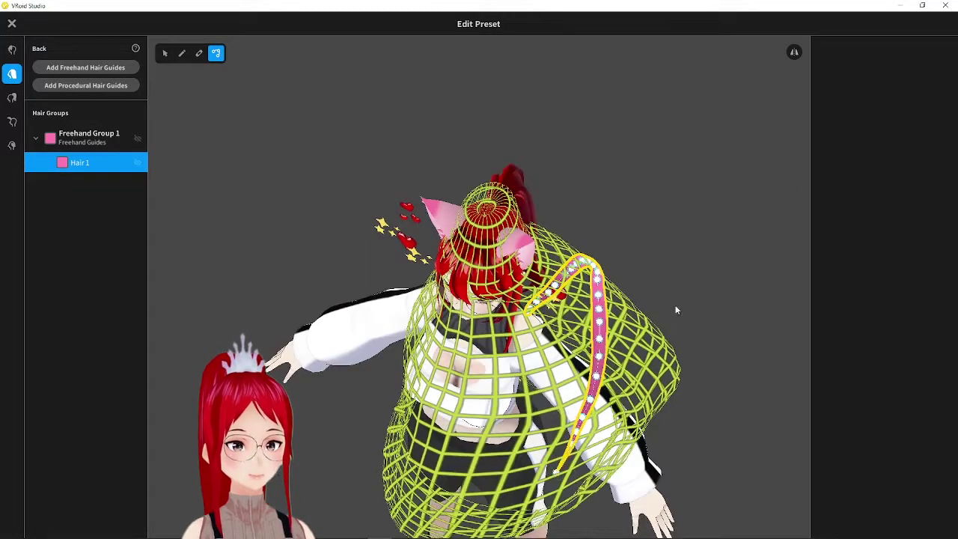
- Adjust Hair 1's middle control points from behind to round the arch of the wing's upper edge
{"action": "right_click_drag", "start_coordinate": [676, 309], "coordinate": [262, 288]}
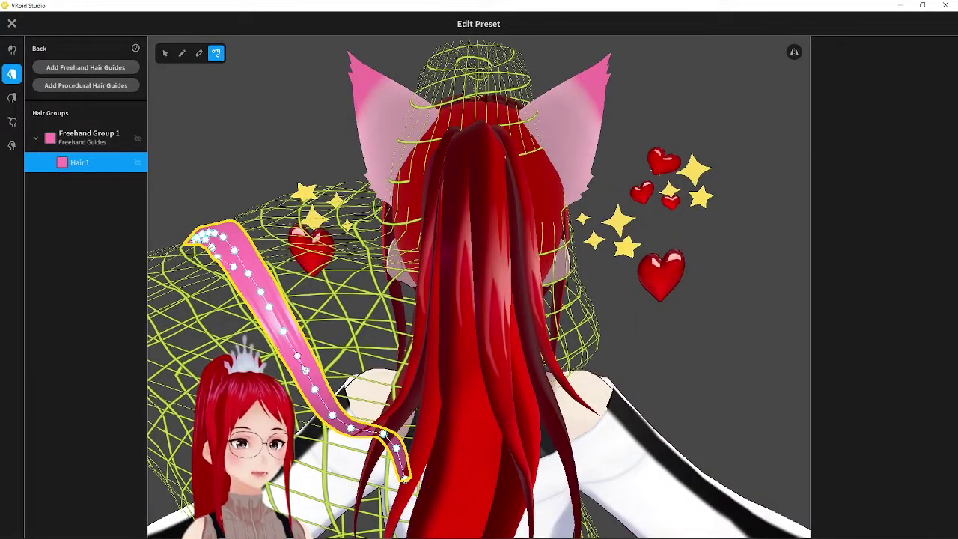
{"action": "right_click_drag", "start_coordinate": [352, 330], "coordinate": [674, 322]}
{"action": "right_click_drag", "start_coordinate": [674, 321], "coordinate": [374, 318]}
{"action": "left_click_drag", "start_coordinate": [322, 344], "coordinate": [343, 338]}
{"action": "mouse_move", "coordinate": [343, 339]}
{"action": "right_mouse_down"}
{"action": "mouse_move", "coordinate": [666, 321]}
{"action": "mouse_move", "coordinate": [344, 322]}
{"action": "right_mouse_up"}
{"action": "mouse_move", "coordinate": [351, 269]}
{"action": "left_mouse_down"}
{"action": "mouse_move", "coordinate": [361, 263]}
{"action": "mouse_move", "coordinate": [345, 267]}
{"action": "left_mouse_up"}
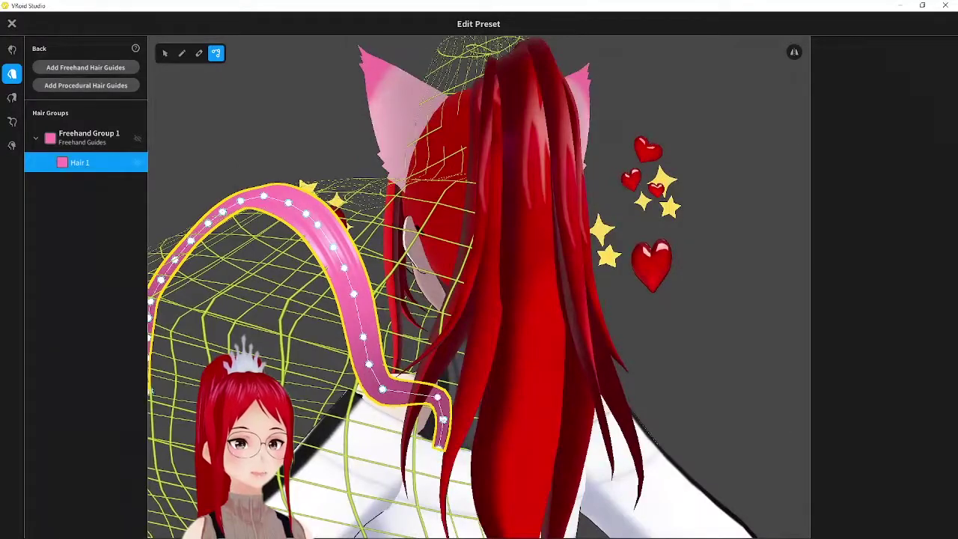
{"action": "right_click_drag", "start_coordinate": [405, 322], "coordinate": [594, 314]}
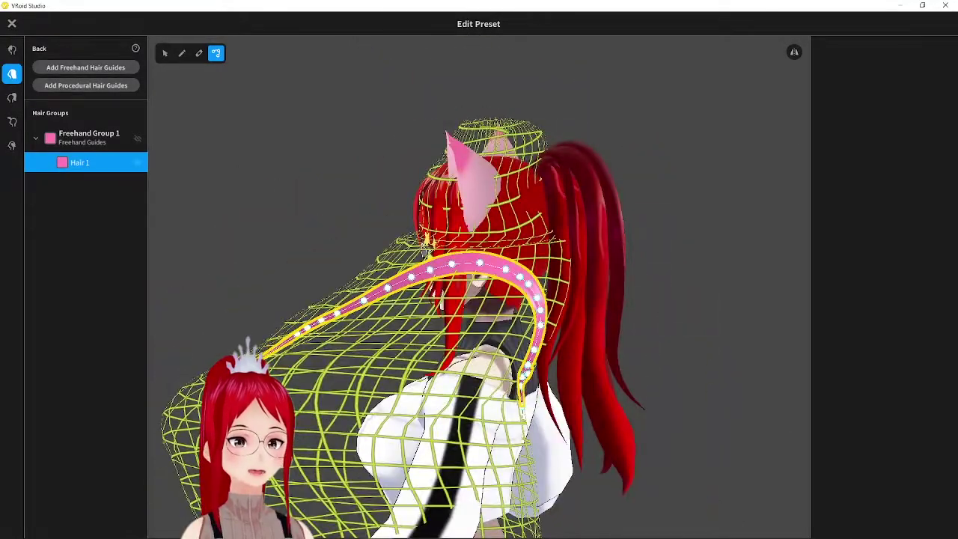
- Refine the control points near Hair 1's outer end to smooth the wing's leading edge
{"action": "left_click_drag", "start_coordinate": [367, 299], "coordinate": [364, 309]}
{"action": "right_click_drag", "start_coordinate": [363, 309], "coordinate": [419, 329]}
{"action": "left_click_drag", "start_coordinate": [404, 333], "coordinate": [408, 340]}
{"action": "left_click_drag", "start_coordinate": [349, 374], "coordinate": [352, 380]}
{"action": "right_click_drag", "start_coordinate": [352, 380], "coordinate": [449, 456]}
{"action": "left_click_drag", "start_coordinate": [479, 441], "coordinate": [486, 450]}
{"action": "left_click_drag", "start_coordinate": [444, 500], "coordinate": [440, 509]}
{"action": "right_click_drag", "start_coordinate": [629, 509], "coordinate": [636, 442]}
{"action": "right_click_drag", "start_coordinate": [659, 320], "coordinate": [607, 376]}
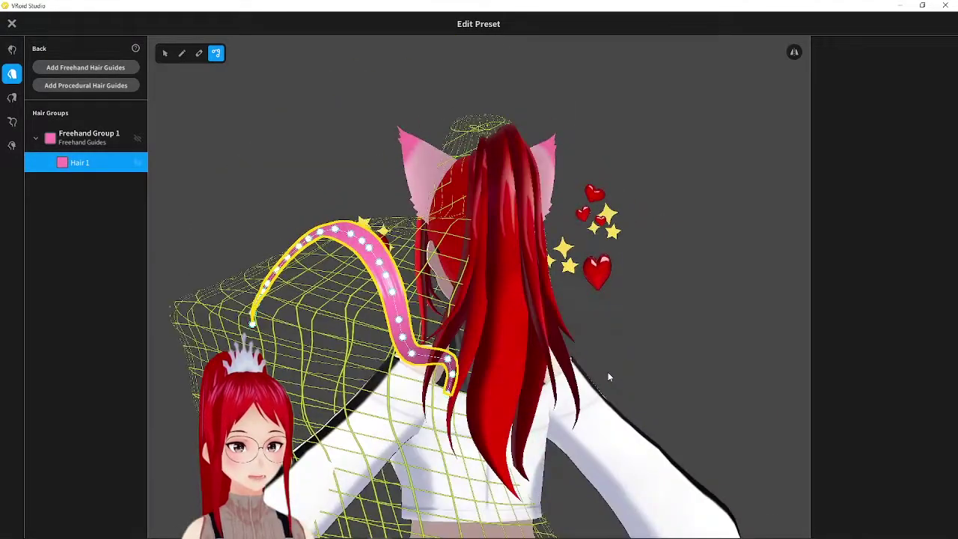
- Brush overlapping feather strands along Hair 1 from the wing's base to its tip
{"action": "left_click", "coordinate": [182, 53]}
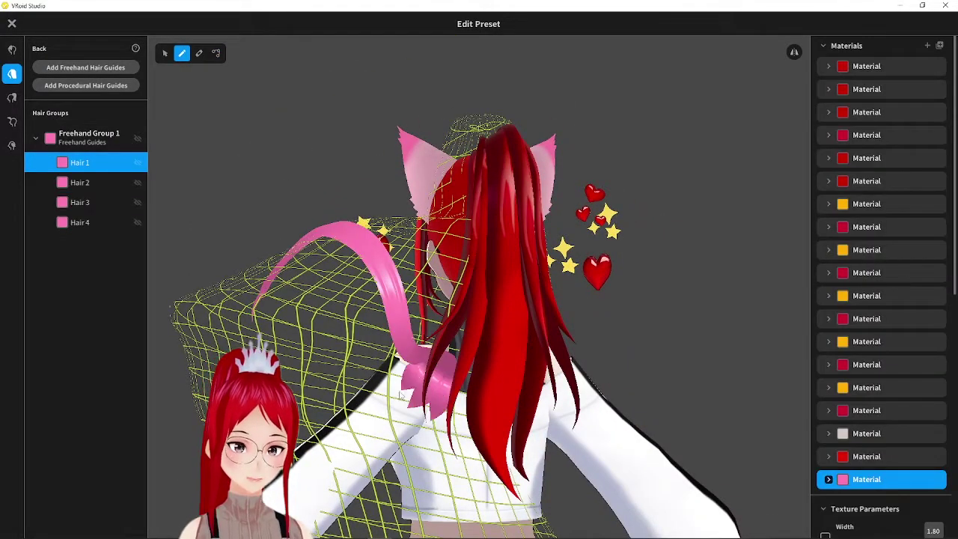
{"action": "left_click", "coordinate": [216, 52]}
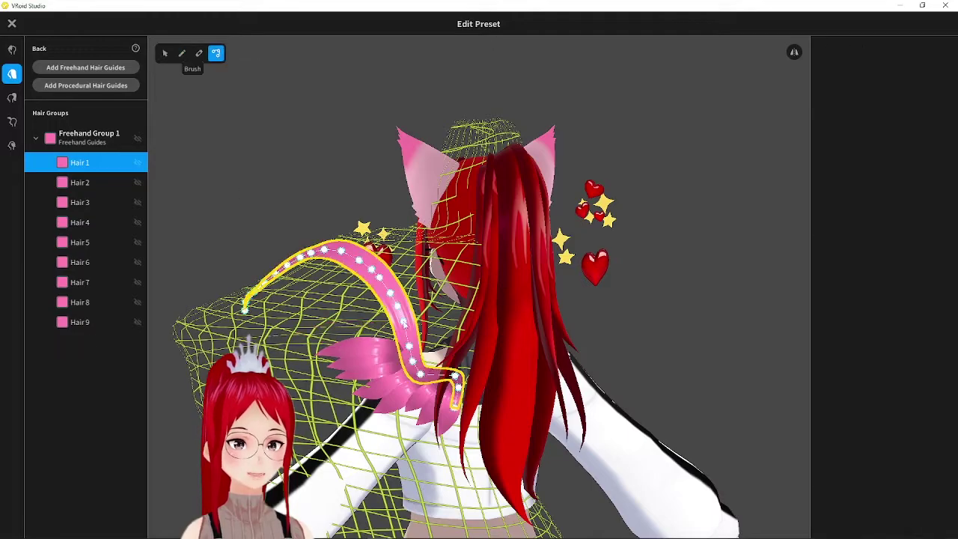
{"action": "left_click", "coordinate": [182, 52]}
{"action": "left_click_drag", "start_coordinate": [400, 341], "coordinate": [276, 309]}
{"action": "right_click_drag", "start_coordinate": [598, 321], "coordinate": [628, 374]}
{"action": "left_click_drag", "start_coordinate": [419, 373], "coordinate": [265, 315]}
{"action": "left_click_drag", "start_coordinate": [377, 331], "coordinate": [265, 301]}
{"action": "mouse_move", "coordinate": [449, 374]}
{"action": "right_mouse_down"}
{"action": "mouse_move", "coordinate": [598, 374]}
{"action": "mouse_move", "coordinate": [414, 345]}
{"action": "right_mouse_up"}
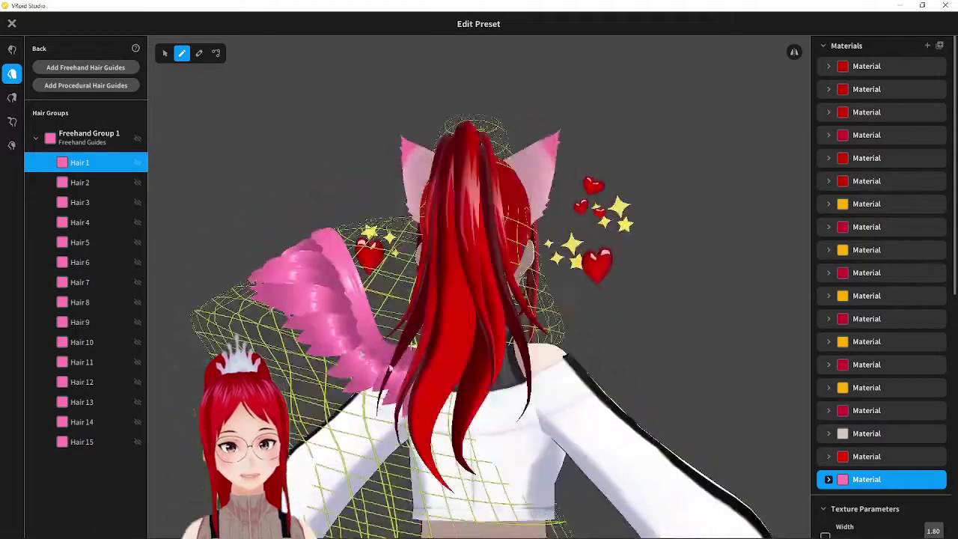
- Select the whole pink wing group and inspect its material's texture in the texture editor
{"action": "left_click", "coordinate": [112, 136]}
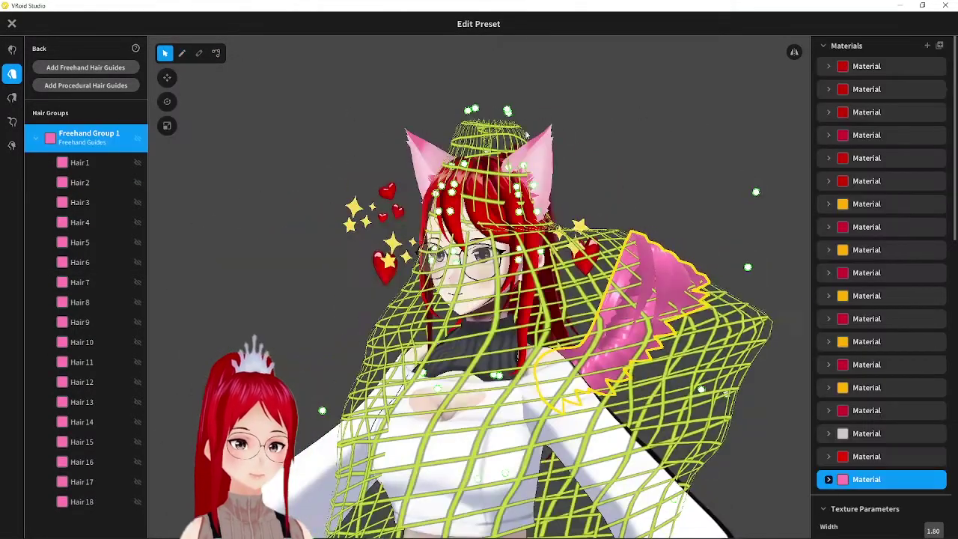
{"action": "left_click", "coordinate": [742, 177]}
{"action": "left_click", "coordinate": [87, 139]}
{"action": "left_click", "coordinate": [829, 479]}
{"action": "scroll", "coordinate": [838, 449], "scroll_direction": "down", "scroll_amount": 2}
{"action": "left_click", "coordinate": [880, 509]}
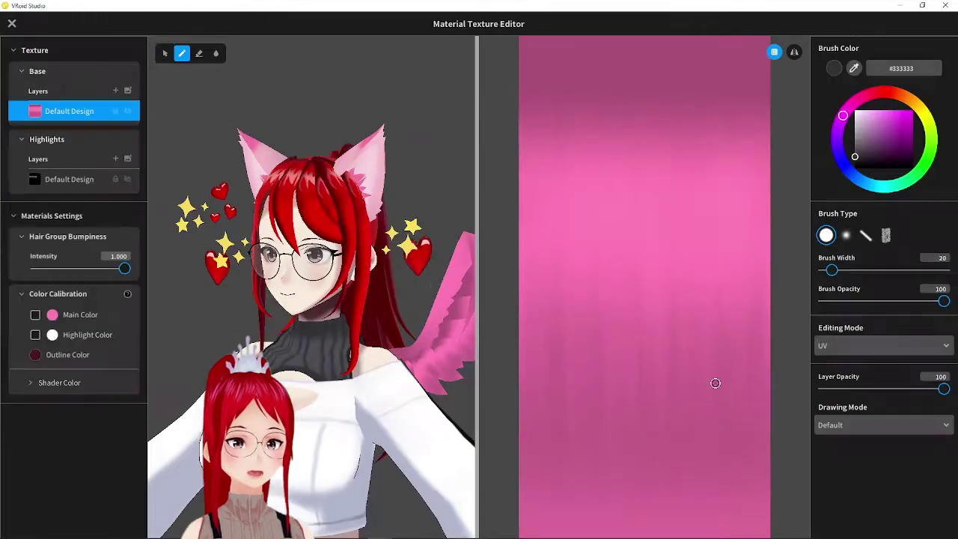
{"action": "left_click", "coordinate": [12, 24]}
- Select Hair 1 and slightly raise one of its parameters above the midpoint
{"action": "left_click", "coordinate": [79, 162]}
{"action": "scroll", "coordinate": [868, 299], "scroll_direction": "down", "scroll_amount": 4}
{"action": "right_click_drag", "start_coordinate": [719, 223], "coordinate": [449, 232]}
{"action": "left_click_drag", "start_coordinate": [890, 312], "coordinate": [900, 312]}
{"action": "mouse_move", "coordinate": [210, 179]}
{"action": "right_mouse_down"}
{"action": "mouse_move", "coordinate": [415, 172]}
{"action": "mouse_move", "coordinate": [760, 272]}
{"action": "right_mouse_up"}
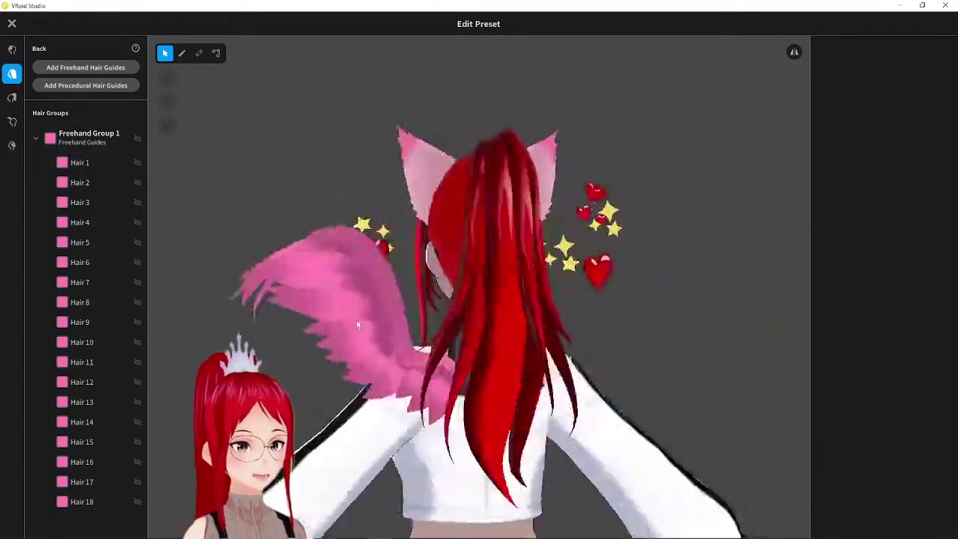
- Duplicate the pink wing's Freehand Group 1 and flip the copy to form the opposite wing
{"action": "left_click", "coordinate": [35, 137]}
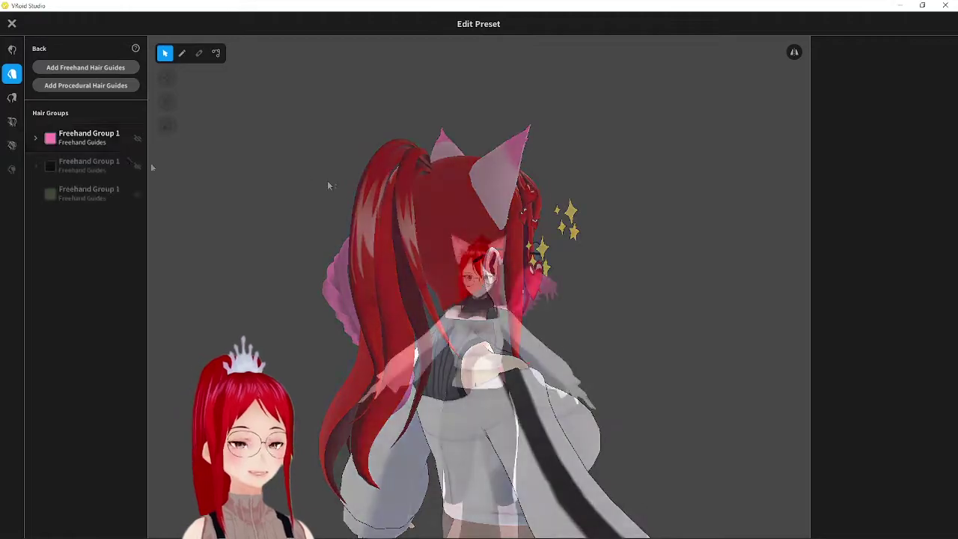
{"action": "right_click", "coordinate": [107, 144]}
{"action": "left_click", "coordinate": [166, 150]}
{"action": "right_click", "coordinate": [113, 217]}
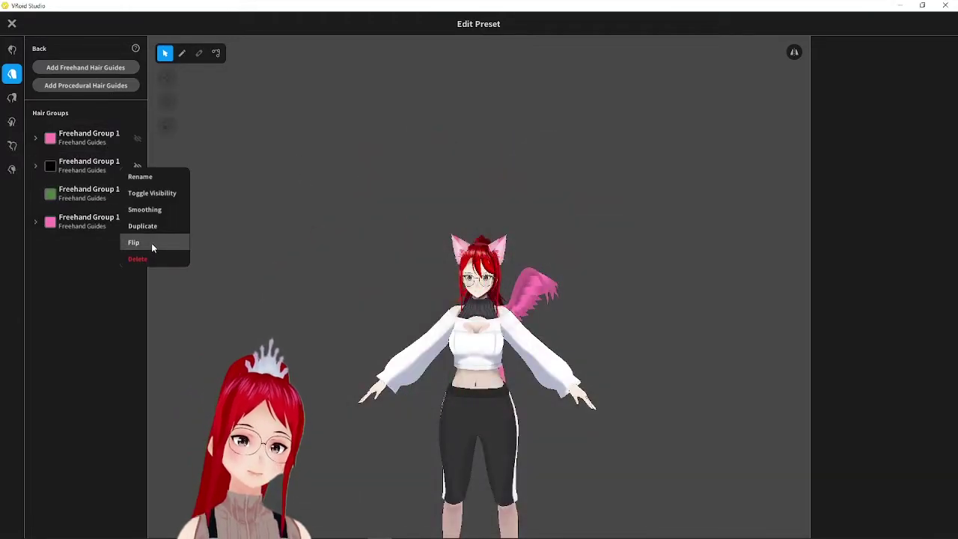
{"action": "left_click", "coordinate": [151, 243]}
{"action": "right_click_drag", "start_coordinate": [698, 271], "coordinate": [520, 265]}
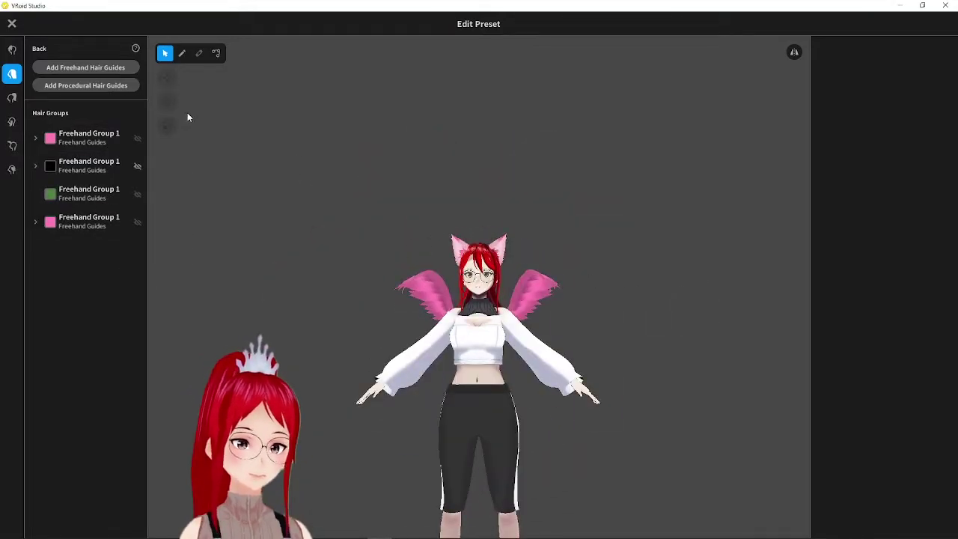
- Leave the hairstyle editor, edit the hair bounce, and create a bone group from the ungrouped pink wing
{"action": "left_click", "coordinate": [12, 25]}
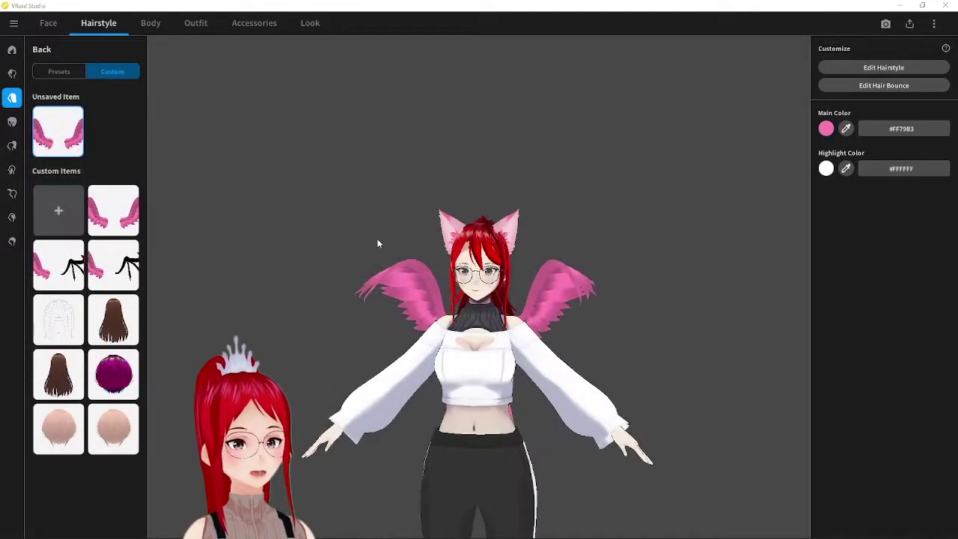
{"action": "left_click", "coordinate": [878, 86]}
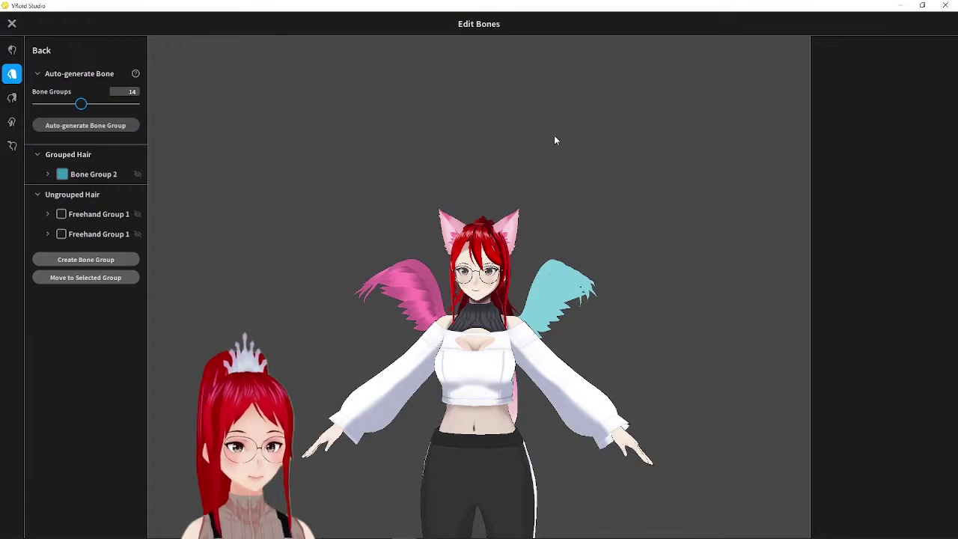
{"action": "left_click", "coordinate": [61, 234]}
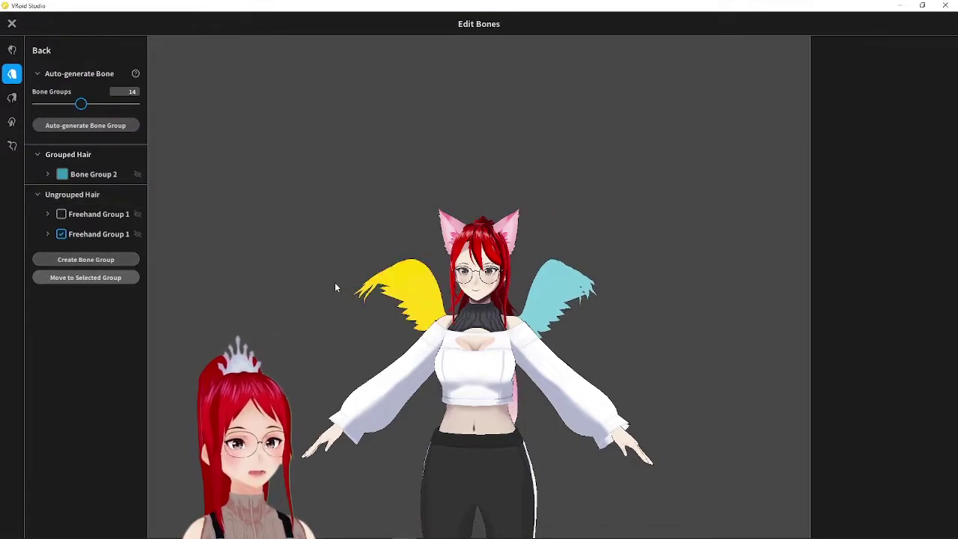
{"action": "left_click", "coordinate": [86, 260]}
- Set Hair 1 as the axis of the new purple wing bone group
{"action": "left_click", "coordinate": [47, 194]}
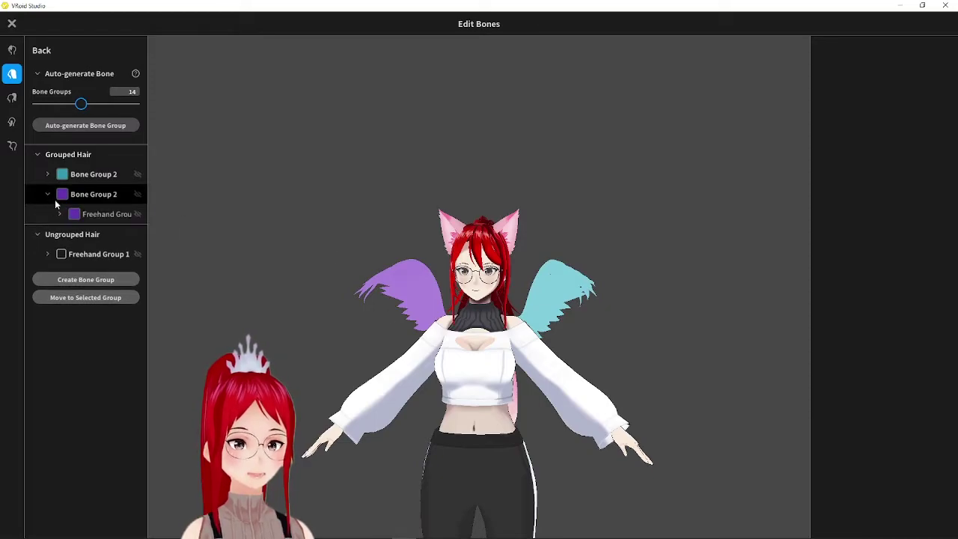
{"action": "left_click", "coordinate": [59, 214]}
{"action": "left_click", "coordinate": [103, 237]}
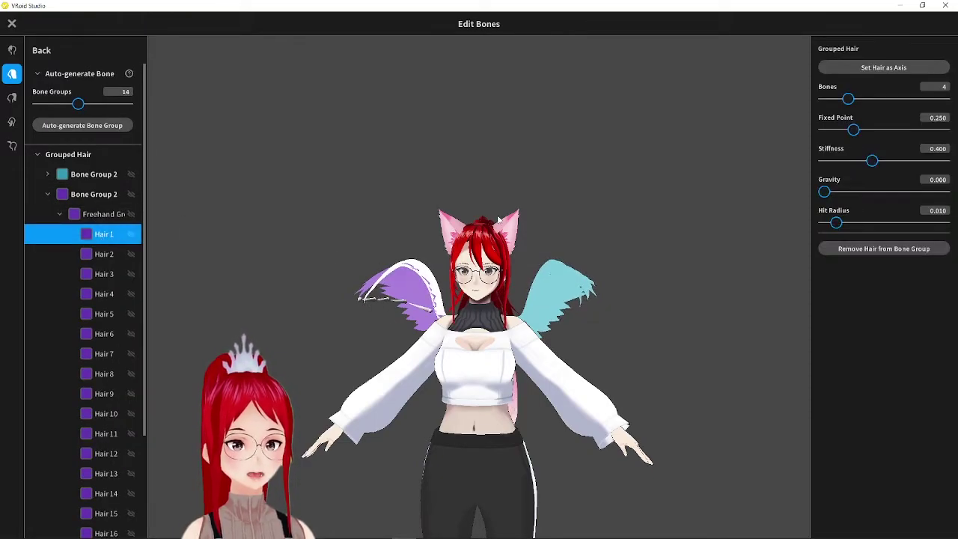
{"action": "left_click", "coordinate": [900, 66]}
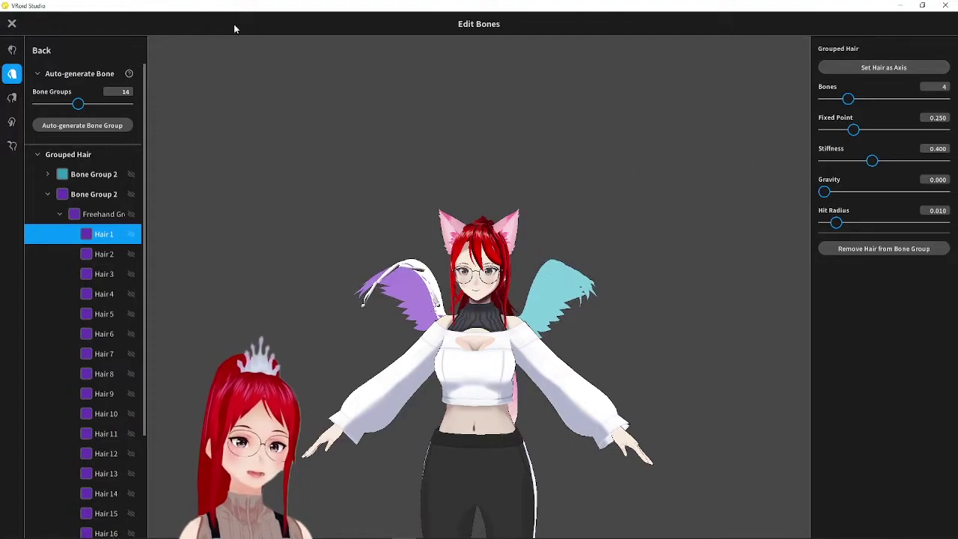
- Set the purple wing bone group's Fixed Point to 0.010, matching the other wing, and close the bone editor
{"action": "left_click", "coordinate": [580, 283]}
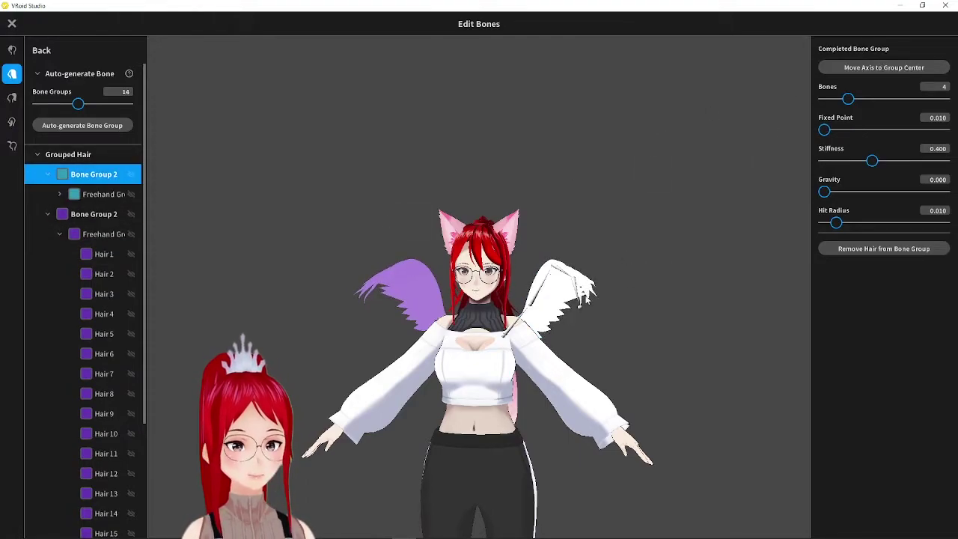
{"action": "left_click", "coordinate": [106, 215]}
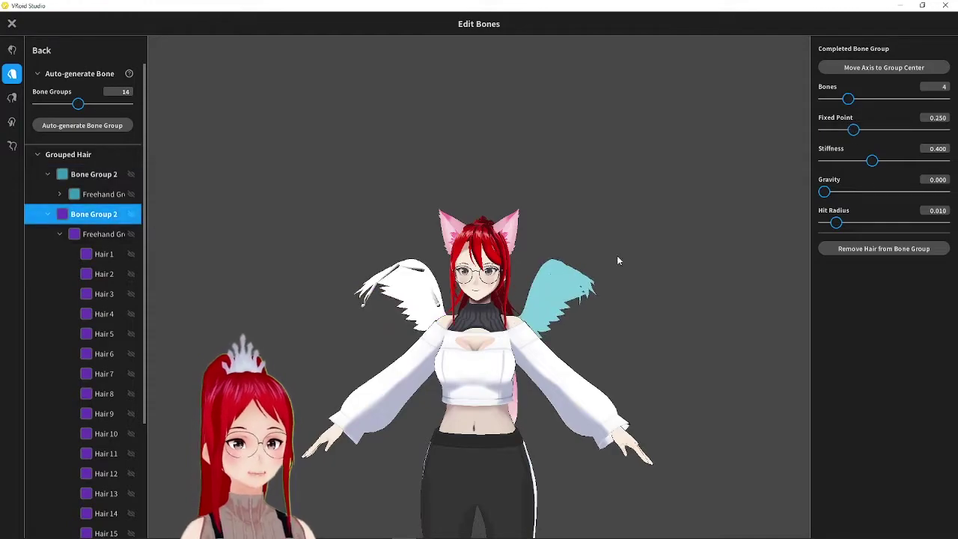
{"action": "left_click_drag", "start_coordinate": [852, 131], "coordinate": [803, 128]}
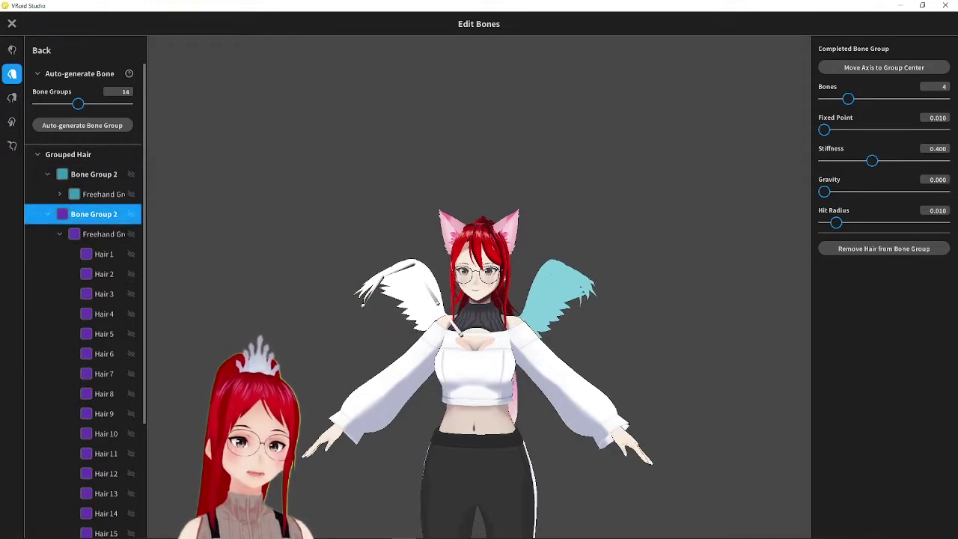
{"action": "left_click", "coordinate": [11, 25]}
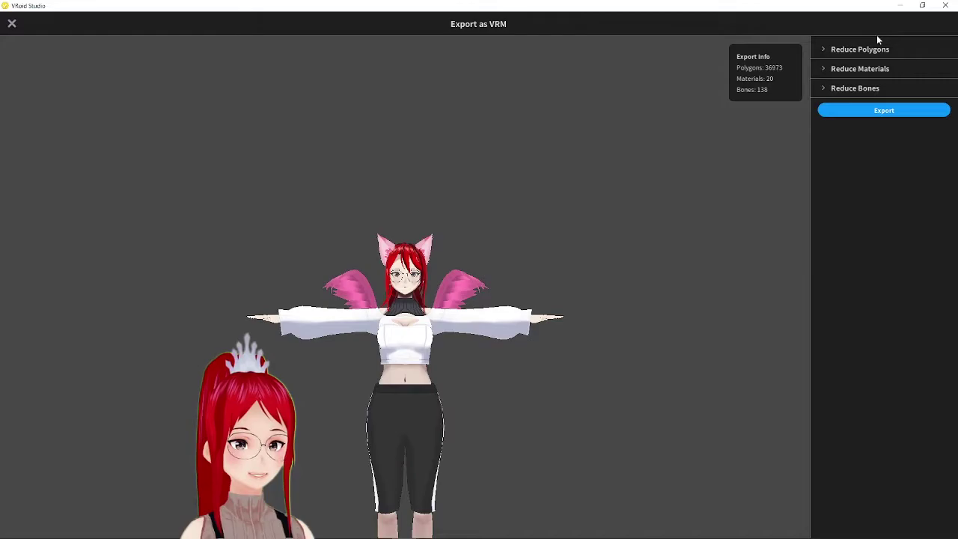
- Review the polygon and material reduction options, start the VRM export, and open the avatar title for editing
{"action": "left_click", "coordinate": [853, 49]}
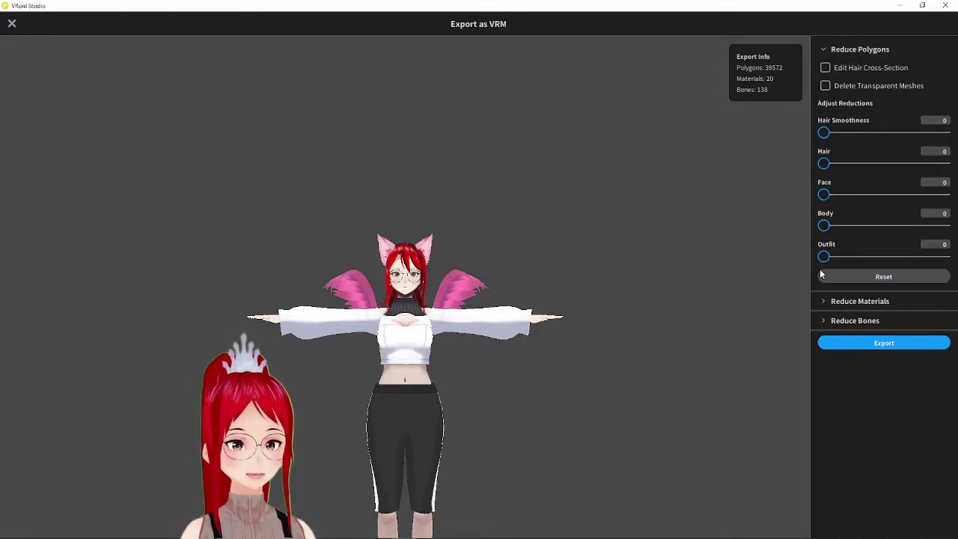
{"action": "left_click", "coordinate": [820, 300]}
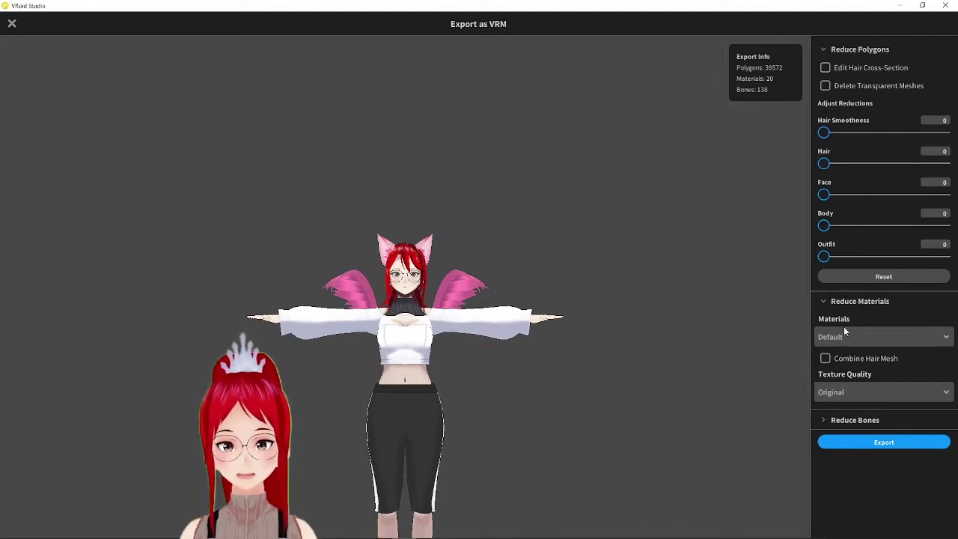
{"action": "left_click", "coordinate": [866, 443]}
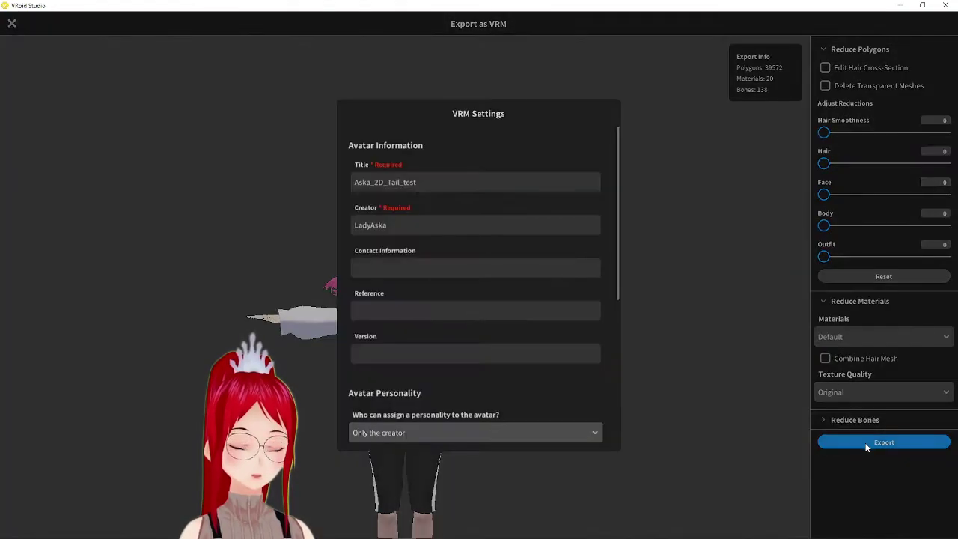
{"action": "left_click", "coordinate": [397, 184]}
{"action": "left_click", "coordinate": [401, 184]}
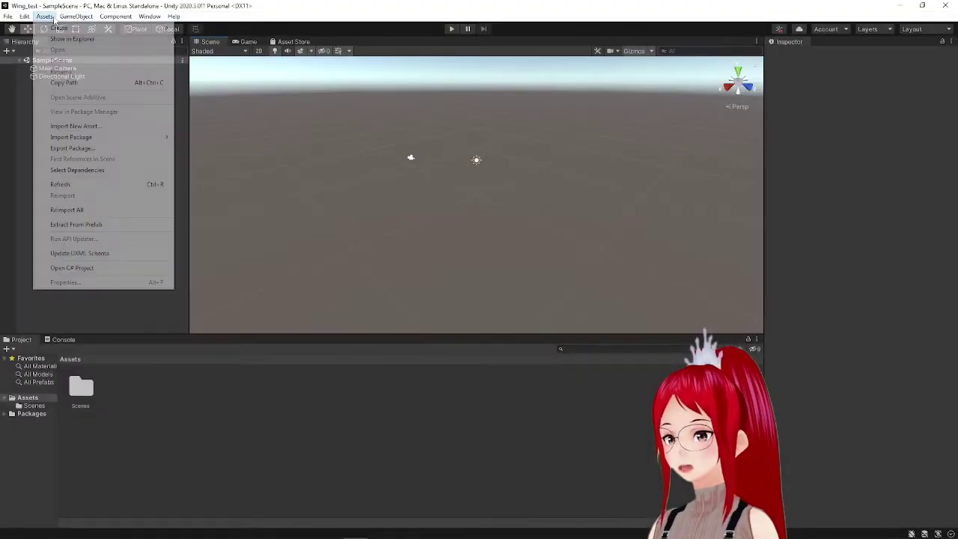
- Switch to Unity's Wing_test project, import the UniVRM package, and accept all of its recommended project settings
{"action": "mouse_move", "coordinate": [150, 137]}
{"action": "left_click", "coordinate": [213, 137]}
{"action": "double_click", "coordinate": [228, 203]}
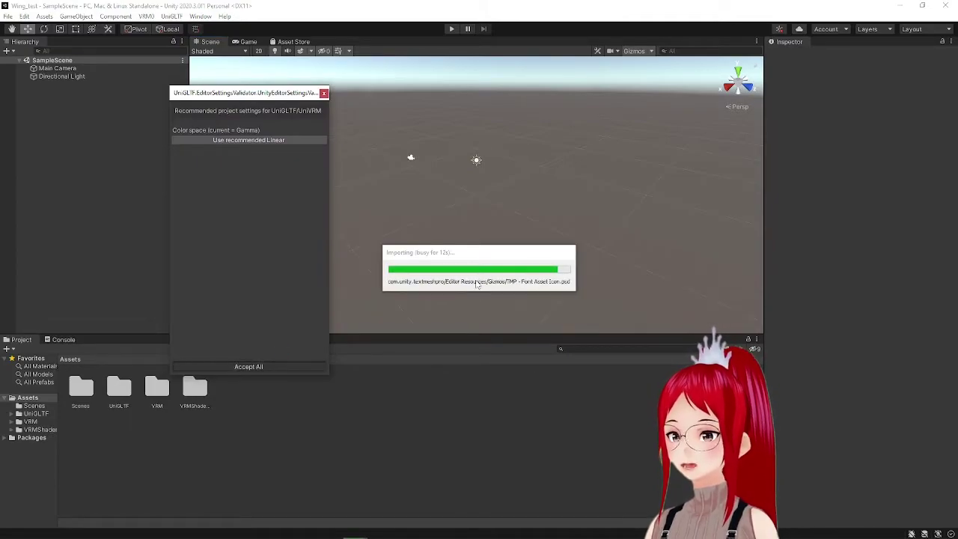
{"action": "left_click", "coordinate": [249, 366]}
- Import the BoneWeightTransfer custom package, including its BoneWeightTransfer.cs script, into the project
{"action": "left_click", "coordinate": [44, 15]}
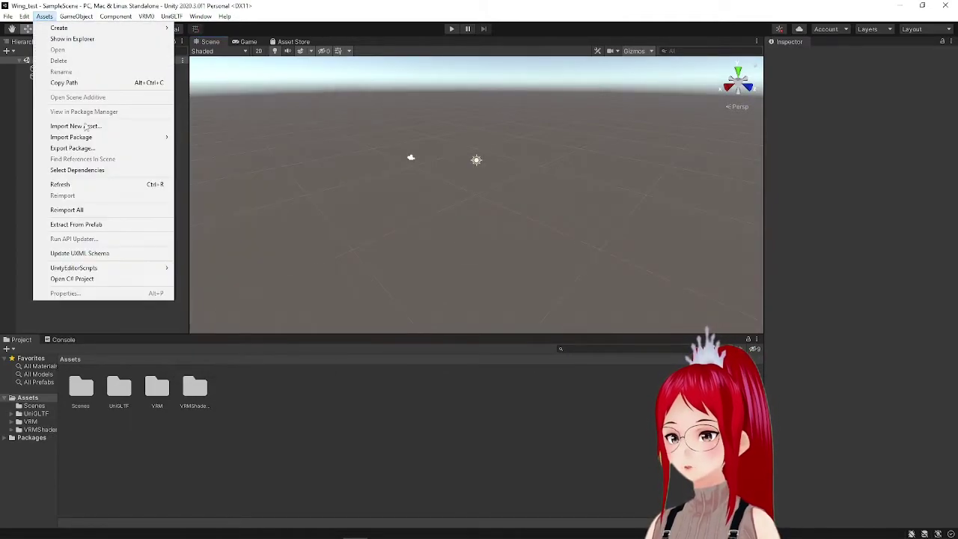
{"action": "left_click", "coordinate": [202, 135]}
{"action": "double_click", "coordinate": [223, 119]}
{"action": "double_click", "coordinate": [147, 98]}
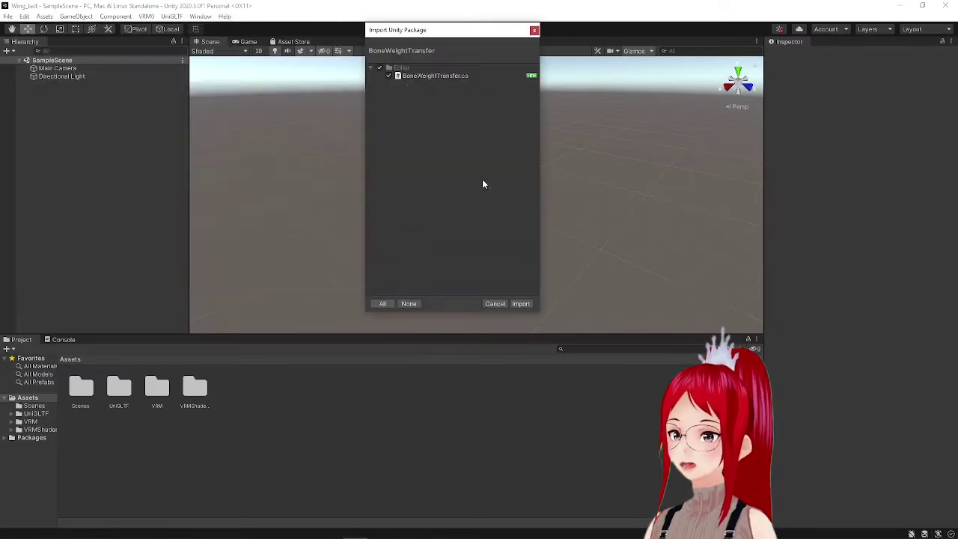
{"action": "left_click", "coordinate": [519, 302]}
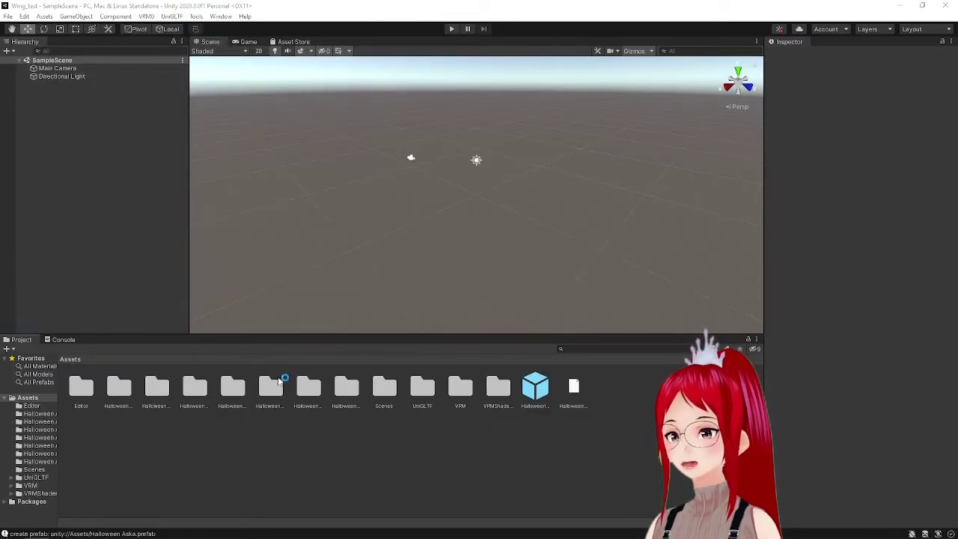
- Place the Halloween character prefab in SampleScene and frame it in the view
{"action": "left_click_drag", "start_coordinate": [543, 382], "coordinate": [223, 219]}
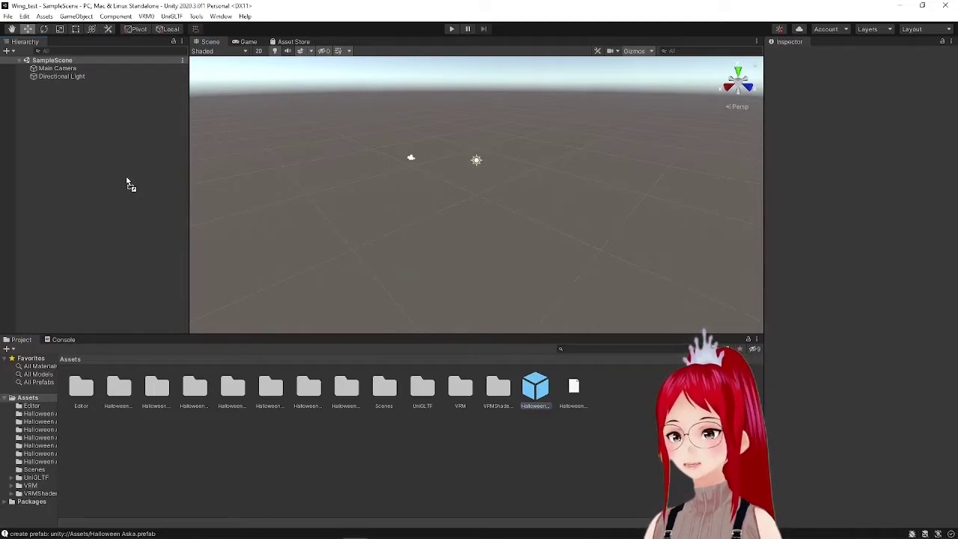
{"action": "left_click_drag", "start_coordinate": [127, 183], "coordinate": [127, 183]}
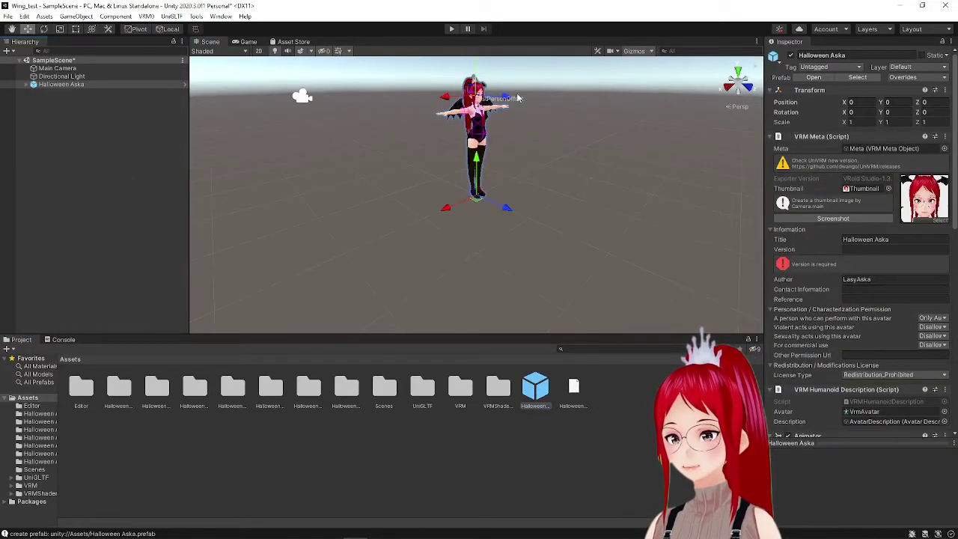
{"action": "key", "text": "f"}
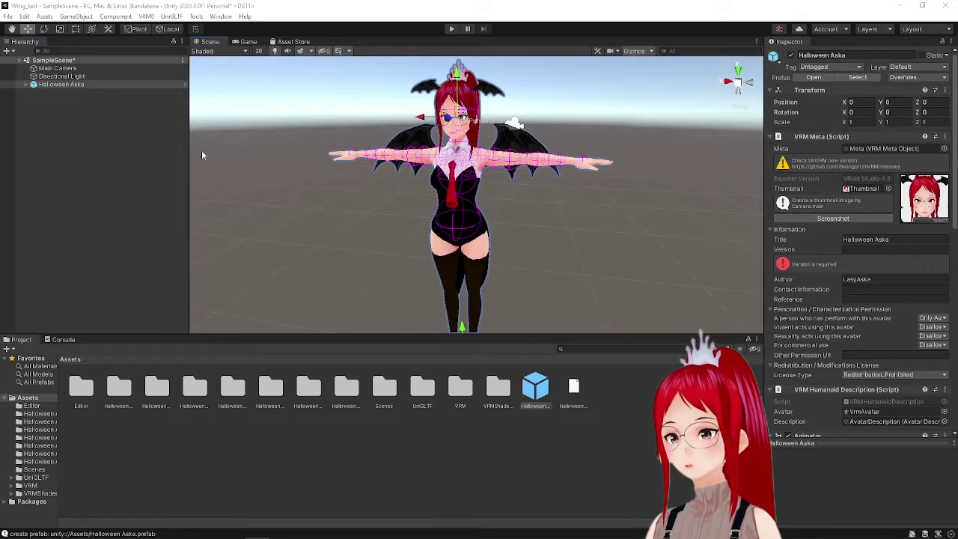
- Open the Halloween character prefab for editing and identify the mesh objects of its two bat wings
{"action": "left_click", "coordinate": [184, 85]}
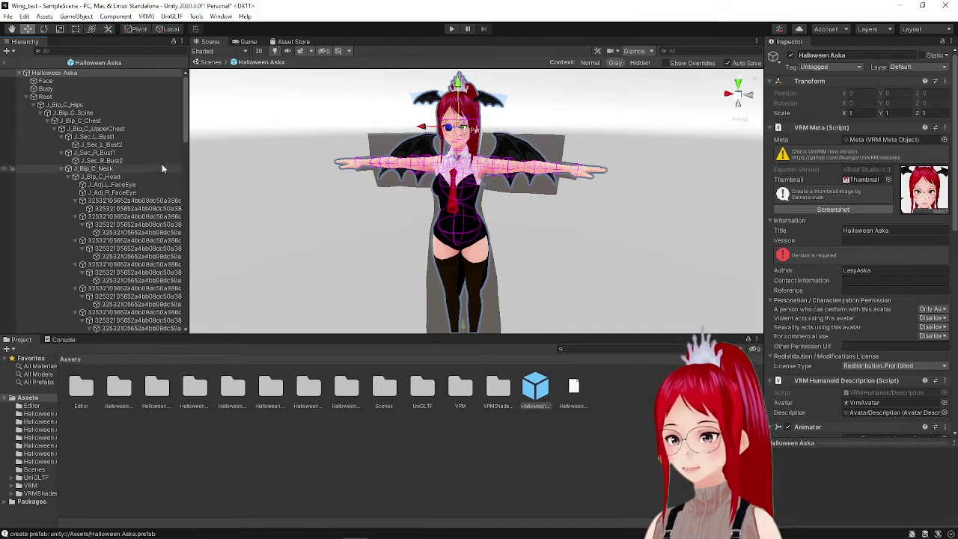
{"action": "scroll", "coordinate": [159, 158], "scroll_direction": "down", "scroll_amount": 5}
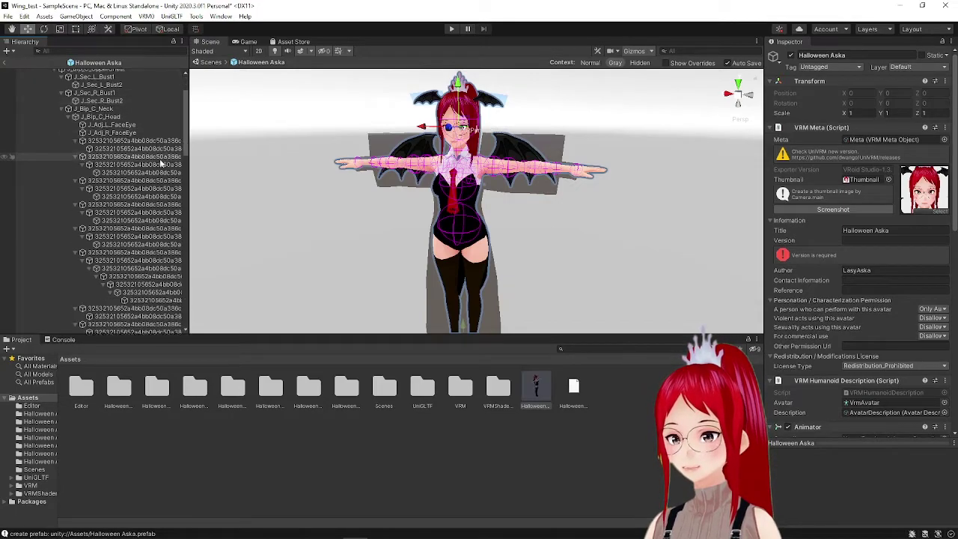
{"action": "left_click", "coordinate": [425, 144]}
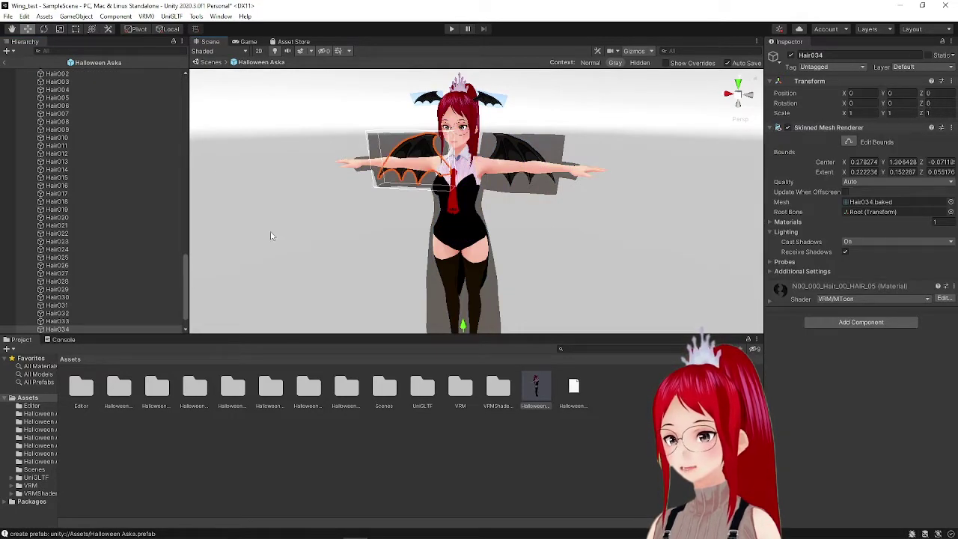
{"action": "scroll", "coordinate": [137, 283], "scroll_direction": "down", "scroll_amount": 2}
{"action": "left_click", "coordinate": [77, 314]}
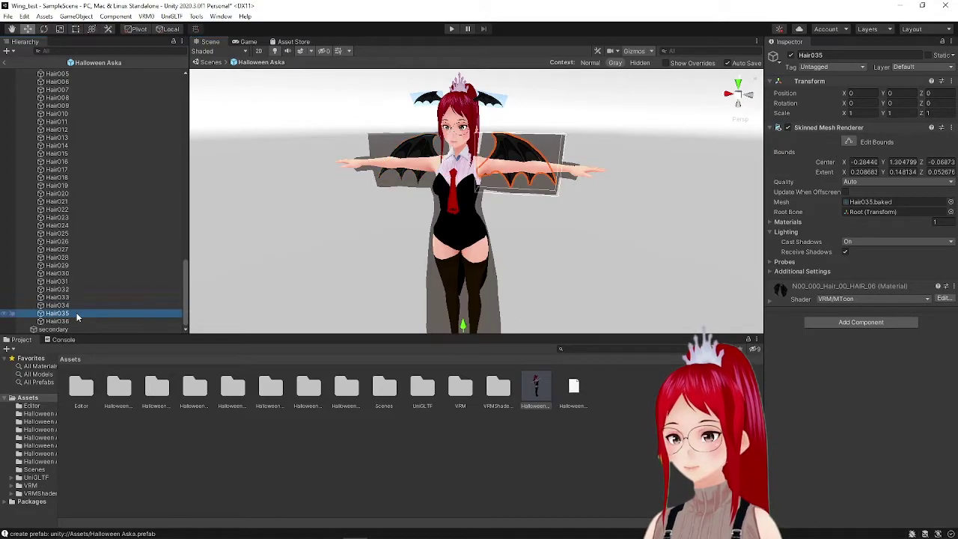
- Open BoneWeightTransfer with wing mesh Hair034 as the target object and assign J_Bip_C_Head as the source bone
{"action": "left_click", "coordinate": [78, 305]}
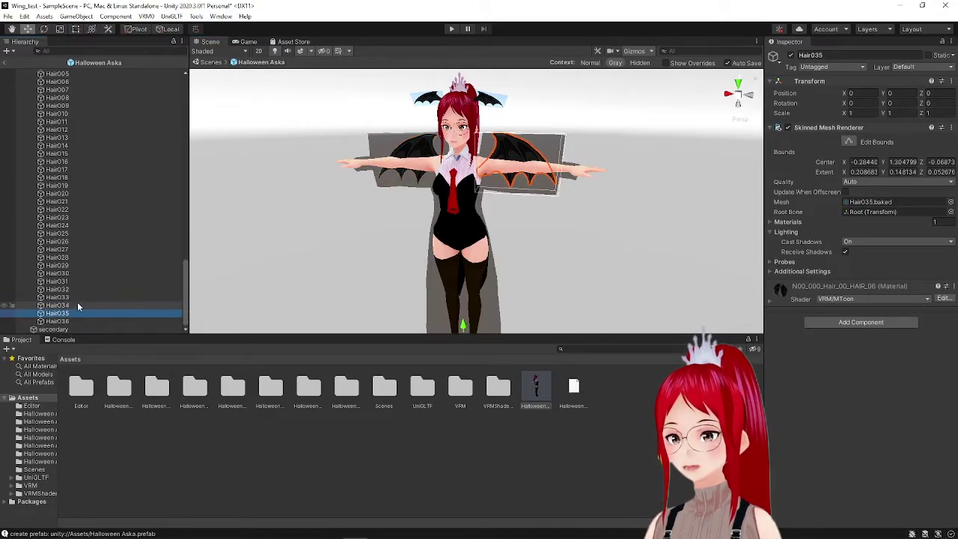
{"action": "left_click", "coordinate": [196, 16]}
{"action": "left_click", "coordinate": [229, 28]}
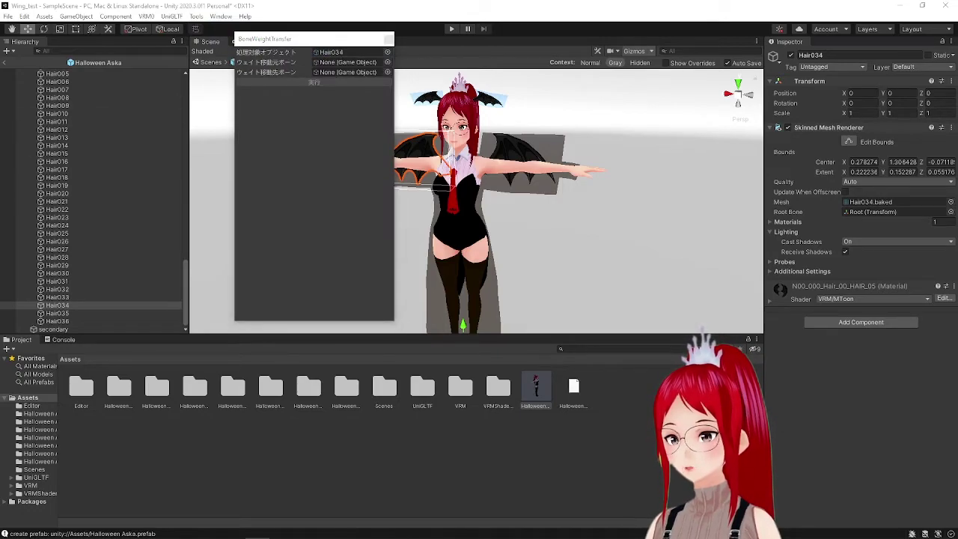
{"action": "scroll", "coordinate": [147, 227], "scroll_direction": "up", "scroll_amount": 20}
{"action": "left_click_drag", "start_coordinate": [111, 178], "coordinate": [347, 63]}
- Assign J_Bip_R_Shoulder as the destination bone and run the weight transfer for Hair034
{"action": "scroll", "coordinate": [135, 167], "scroll_direction": "down", "scroll_amount": 2}
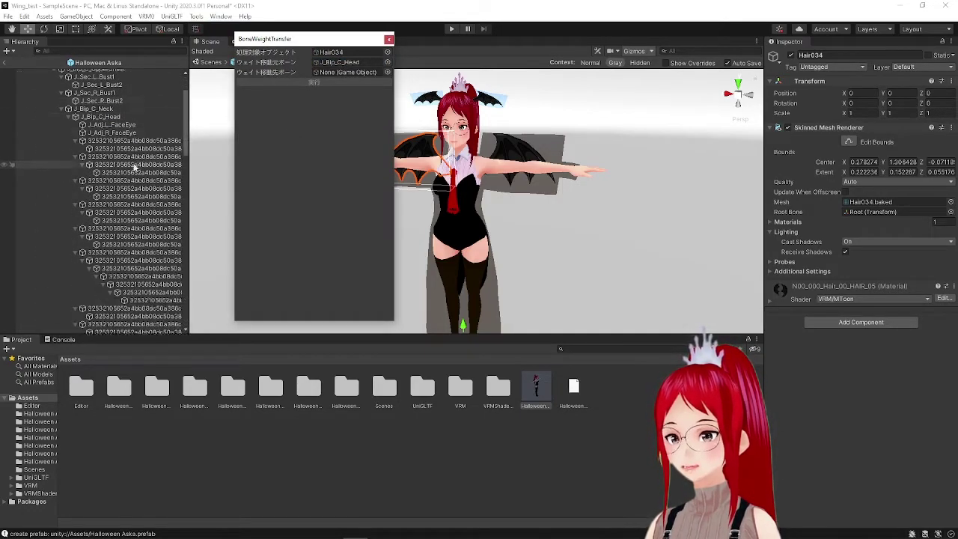
{"action": "scroll", "coordinate": [133, 167], "scroll_direction": "down", "scroll_amount": 15}
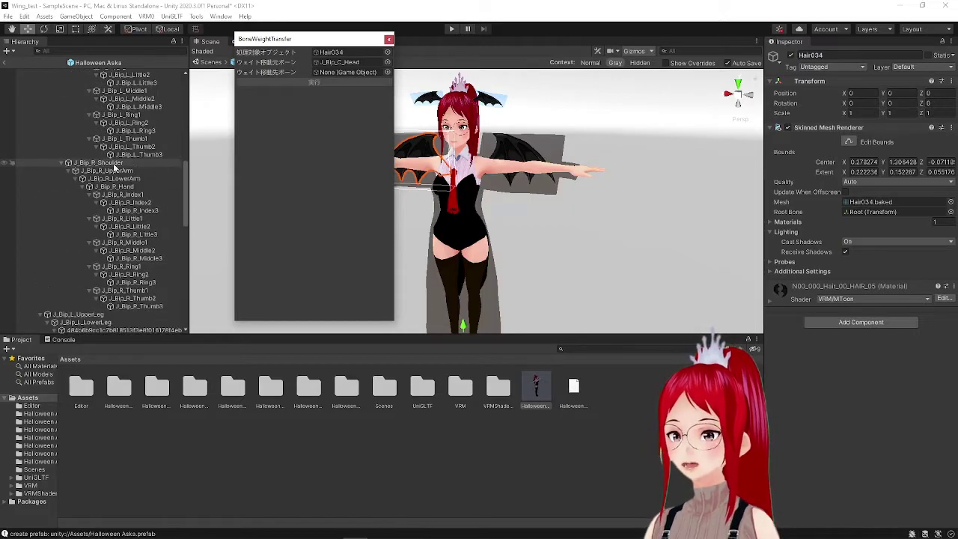
{"action": "left_click", "coordinate": [115, 164]}
{"action": "scroll", "coordinate": [96, 167], "scroll_direction": "up", "scroll_amount": 10}
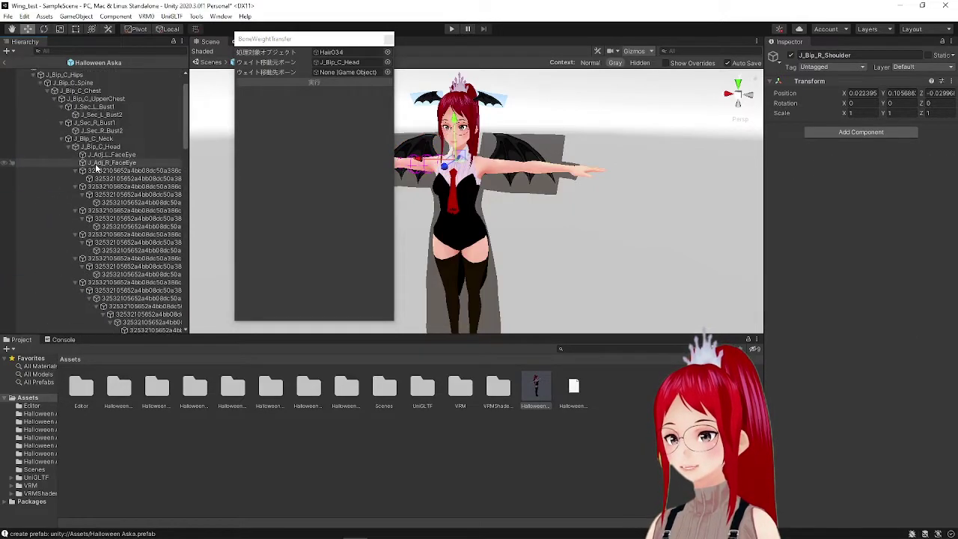
{"action": "scroll", "coordinate": [89, 92], "scroll_direction": "down", "scroll_amount": 10}
{"action": "left_click_drag", "start_coordinate": [97, 282], "coordinate": [344, 73]}
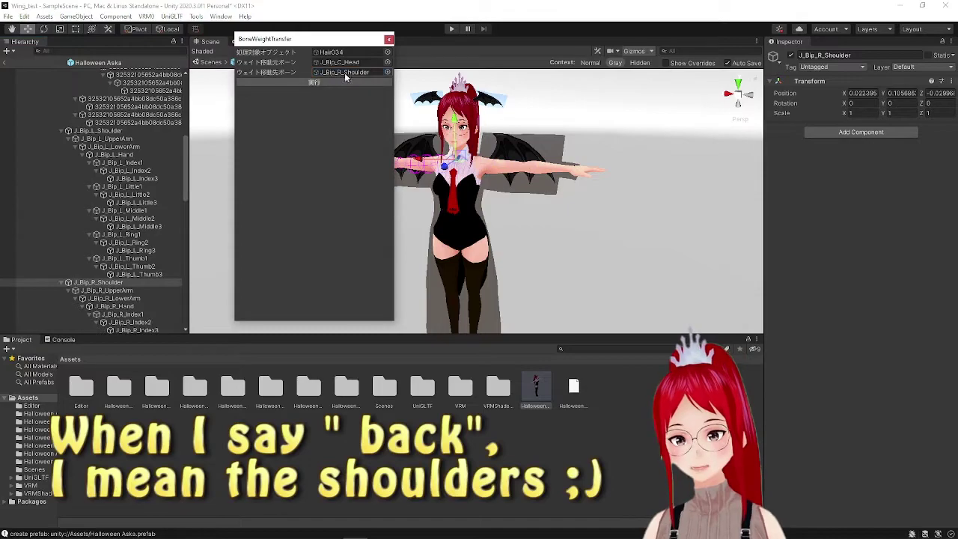
{"action": "left_click", "coordinate": [327, 82]}
- Replace the target object in BoneWeightTransfer with the other wing mesh, Hair035
{"action": "scroll", "coordinate": [88, 299], "scroll_direction": "down", "scroll_amount": 15}
{"action": "left_click", "coordinate": [89, 330]}
{"action": "left_click_drag", "start_coordinate": [89, 330], "coordinate": [341, 52]}
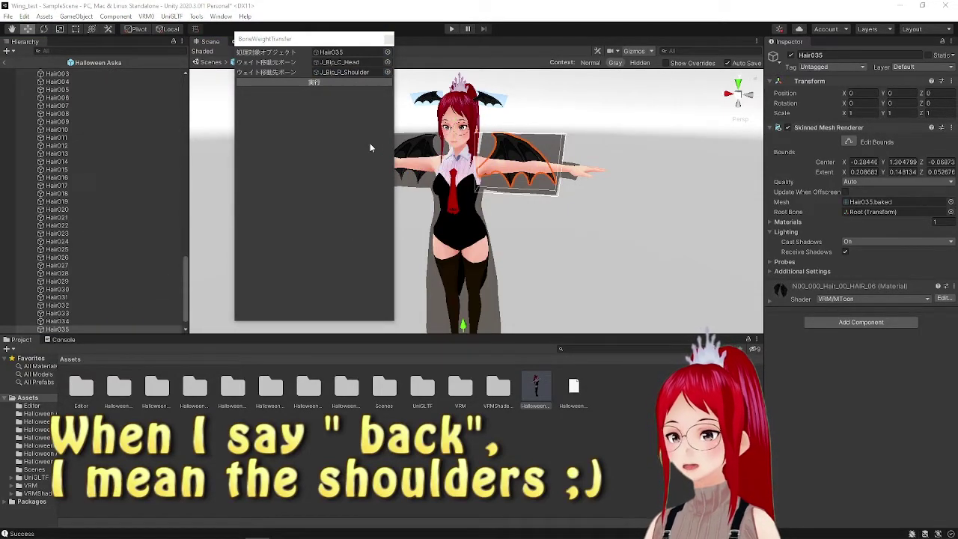
- Close BoneWeightTransfer, open the VRM 0.x exporter, set Halloween Aska as the export root and fill in the required version
{"action": "left_click", "coordinate": [388, 39]}
{"action": "left_click", "coordinate": [145, 16]}
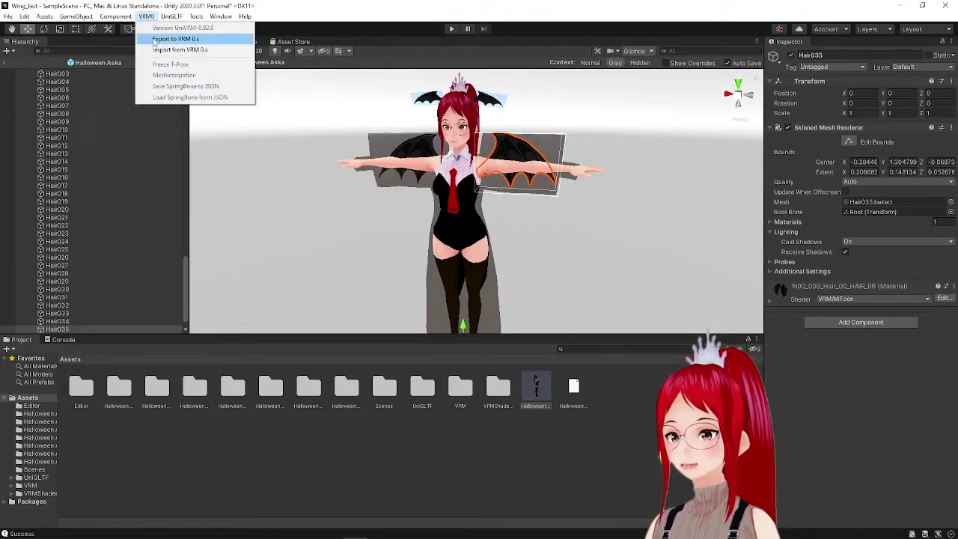
{"action": "left_click", "coordinate": [175, 39]}
{"action": "left_click", "coordinate": [448, 71]}
{"action": "left_click", "coordinate": [486, 125]}
{"action": "left_click", "coordinate": [291, 276]}
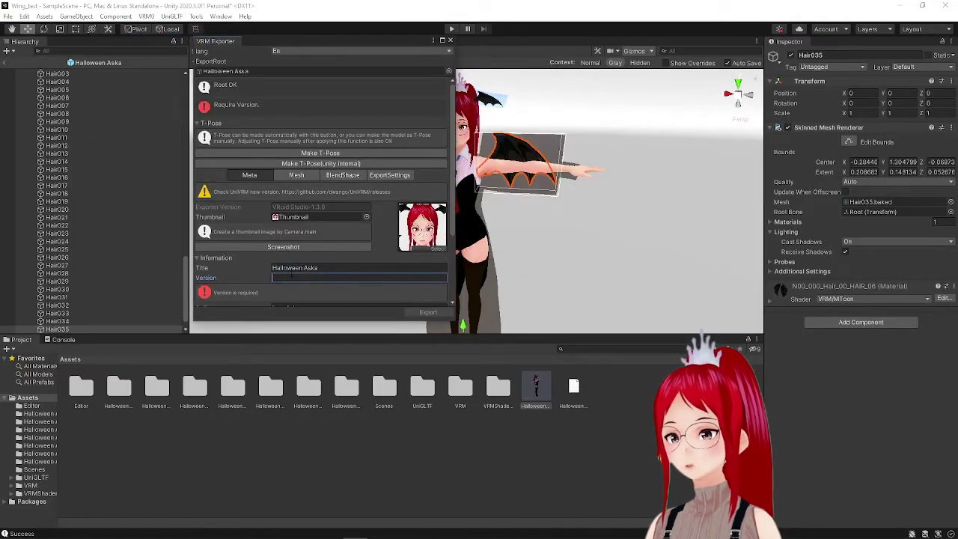
{"action": "type", "text": "V"}
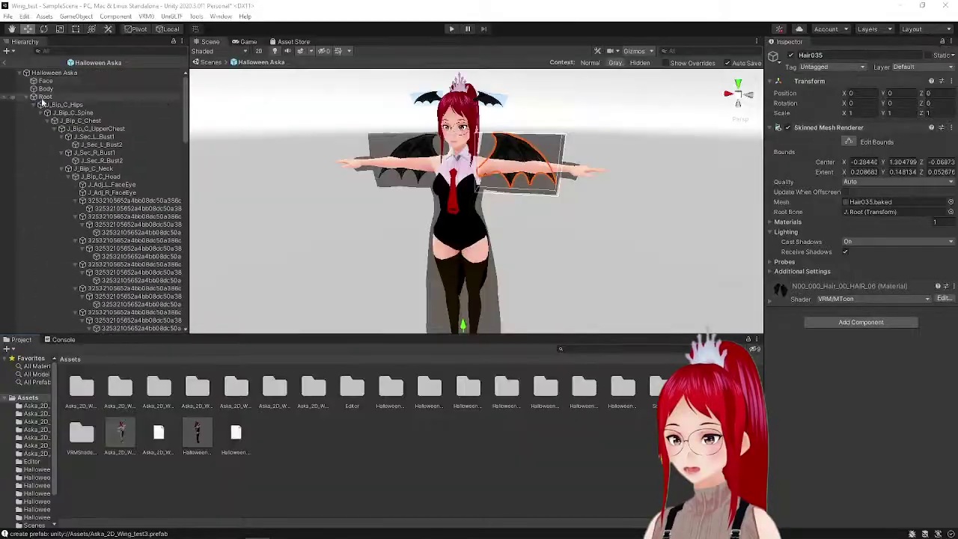
- In the Aska_2D_Wing_test3 prefab, set up BoneWeightTransfer with Hair040 as target object and J_Bip_C_Head as source bone
{"action": "scroll", "coordinate": [422, 280], "scroll_direction": "up", "scroll_amount": 5}
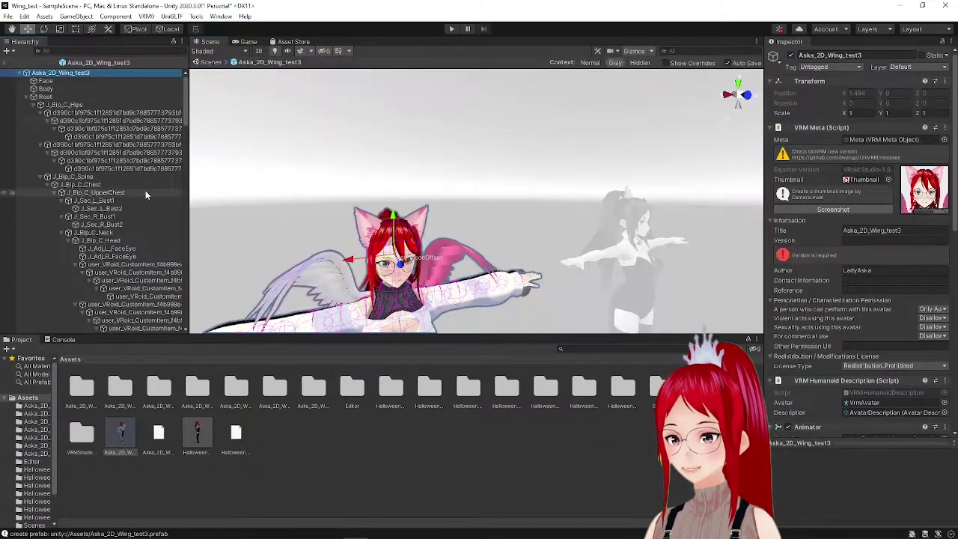
{"action": "left_click", "coordinate": [97, 239]}
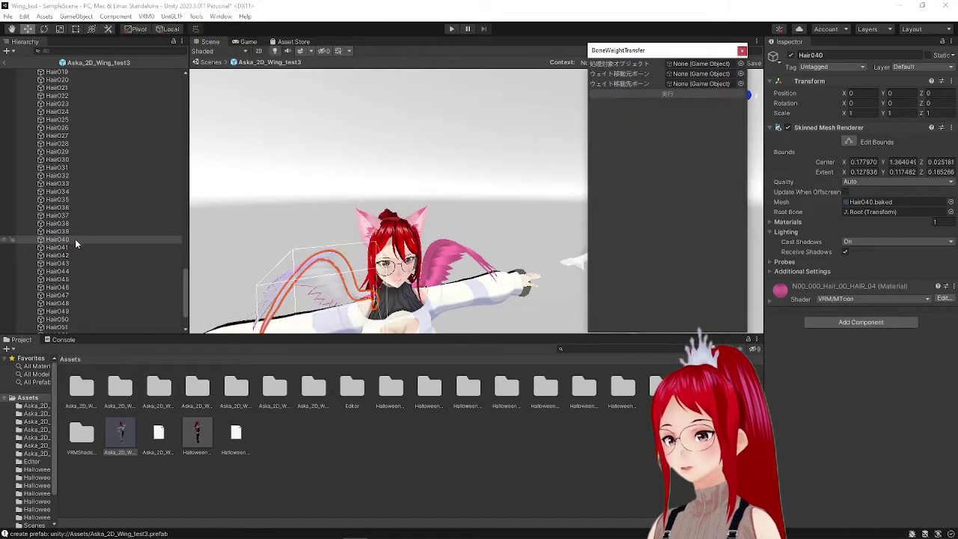
{"action": "scroll", "coordinate": [75, 240], "scroll_direction": "up", "scroll_amount": 10}
{"action": "scroll", "coordinate": [70, 160], "scroll_direction": "up", "scroll_amount": 19}
{"action": "left_click_drag", "start_coordinate": [97, 157], "coordinate": [699, 74]}
- Assign J_Bip_R_Shoulder as the destination bone in BoneWeightTransfer
{"action": "scroll", "coordinate": [122, 166], "scroll_direction": "down", "scroll_amount": 8}
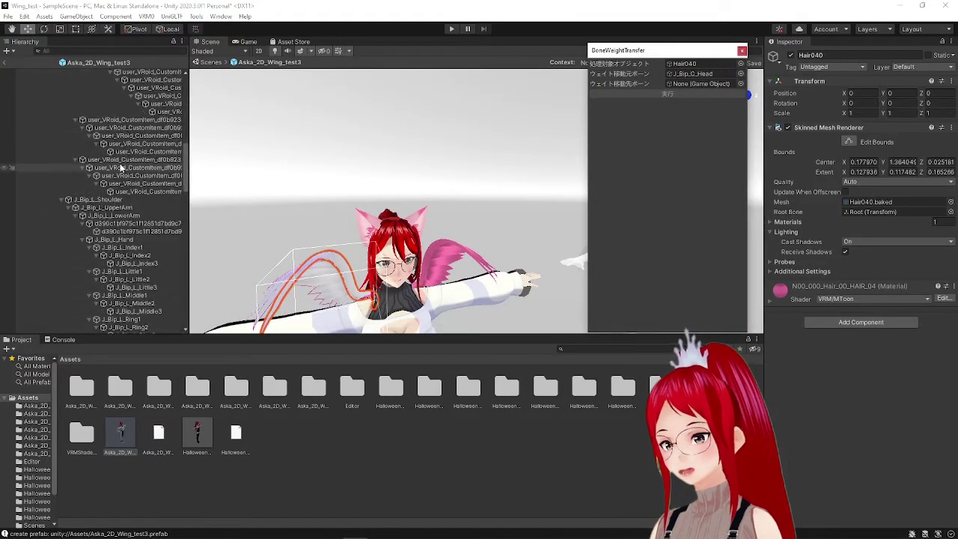
{"action": "scroll", "coordinate": [120, 169], "scroll_direction": "down", "scroll_amount": 1}
{"action": "left_click", "coordinate": [113, 171]}
{"action": "scroll", "coordinate": [112, 173], "scroll_direction": "down", "scroll_amount": 3}
{"action": "left_click", "coordinate": [105, 264]}
{"action": "left_click_drag", "start_coordinate": [105, 263], "coordinate": [703, 85]}
- Select hair meshes between Hair045 and Hair057 to identify which ones belong to the feathered wing
{"action": "scroll", "coordinate": [150, 264], "scroll_direction": "down", "scroll_amount": 18}
{"action": "left_click", "coordinate": [150, 264]}
{"action": "scroll", "coordinate": [142, 262], "scroll_direction": "down", "scroll_amount": 3}
{"action": "left_click", "coordinate": [64, 227]}
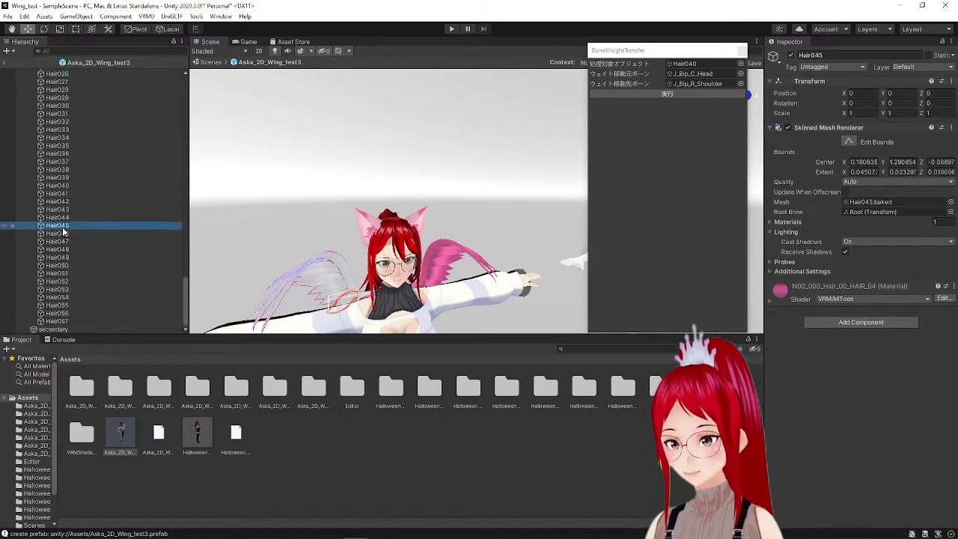
{"action": "left_click", "coordinate": [61, 282]}
{"action": "left_click", "coordinate": [59, 307]}
{"action": "left_click", "coordinate": [63, 322]}
- Run the weight transfer to J_Bip_R_Shoulder for the wing meshes from Hair040 through Hair044
{"action": "left_click", "coordinate": [60, 186]}
{"action": "left_click", "coordinate": [688, 94]}
{"action": "left_click", "coordinate": [684, 94]}
{"action": "left_click_drag", "start_coordinate": [61, 193], "coordinate": [692, 64]}
{"action": "left_click_drag", "start_coordinate": [63, 210], "coordinate": [692, 64]}
{"action": "left_click_drag", "start_coordinate": [63, 218], "coordinate": [689, 65]}
{"action": "left_click", "coordinate": [683, 94]}
{"action": "left_click", "coordinate": [683, 93]}
- Transfer the weights of the same wing's remaining meshes, up to Hair057, to J_Bip_R_Shoulder
{"action": "left_click_drag", "start_coordinate": [60, 242], "coordinate": [688, 64]}
{"action": "left_click", "coordinate": [683, 94]}
{"action": "left_click", "coordinate": [683, 93]}
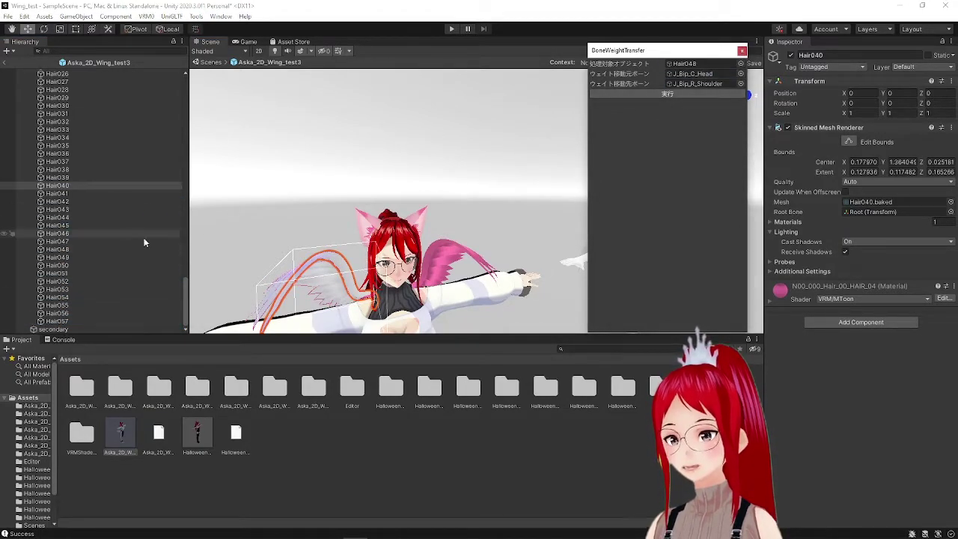
{"action": "left_click", "coordinate": [57, 289]}
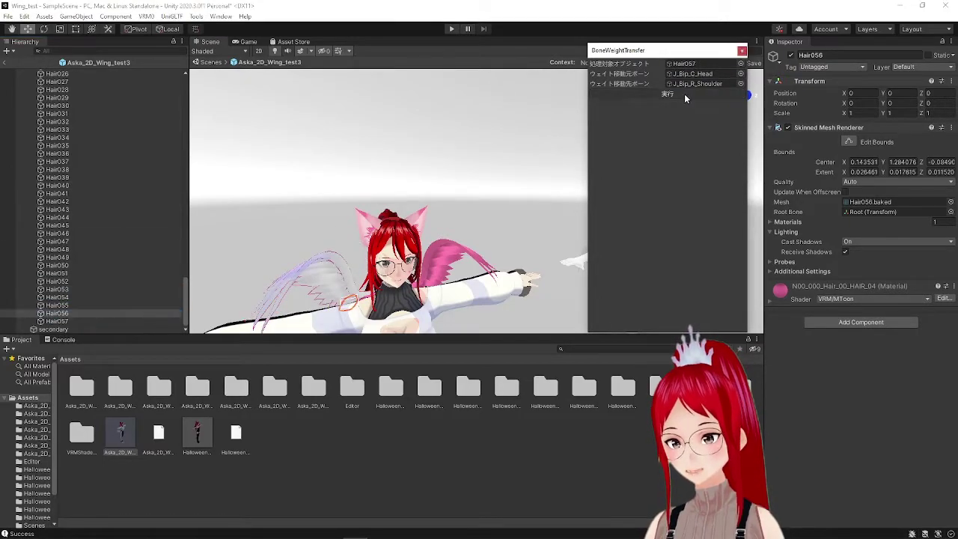
- Load the opposite wing's Hair022 as target object, set J_Bip_L_Shoulder as destination bone and run the weight transfers for that wing
{"action": "left_click", "coordinate": [433, 248]}
{"action": "scroll", "coordinate": [160, 162], "scroll_direction": "up", "scroll_amount": 2}
{"action": "scroll", "coordinate": [113, 124], "scroll_direction": "up", "scroll_amount": 10}
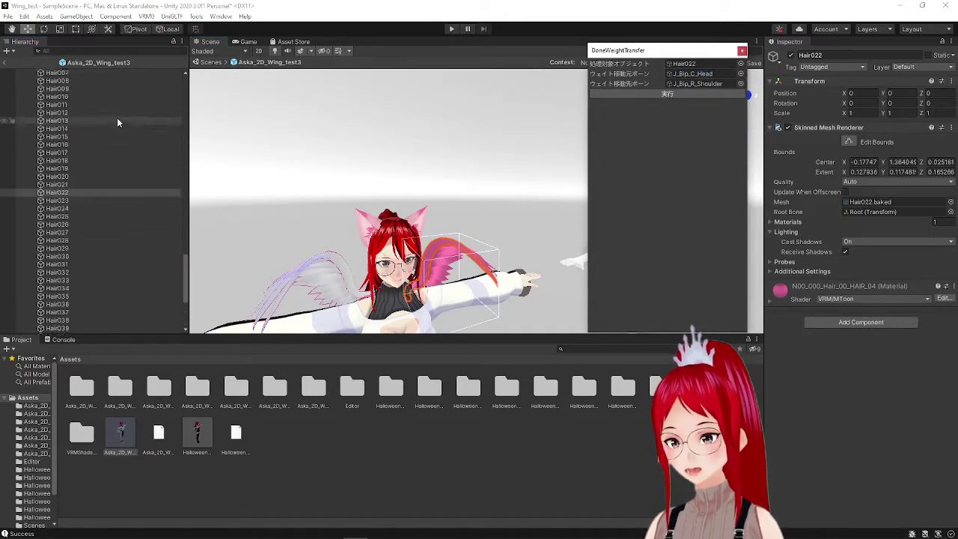
{"action": "scroll", "coordinate": [154, 177], "scroll_direction": "down", "scroll_amount": 10}
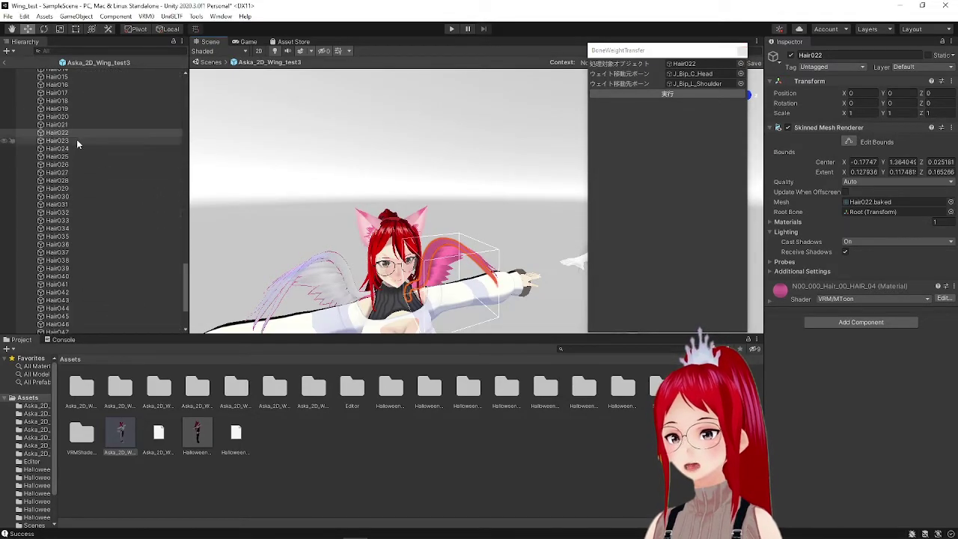
{"action": "left_click", "coordinate": [680, 98]}
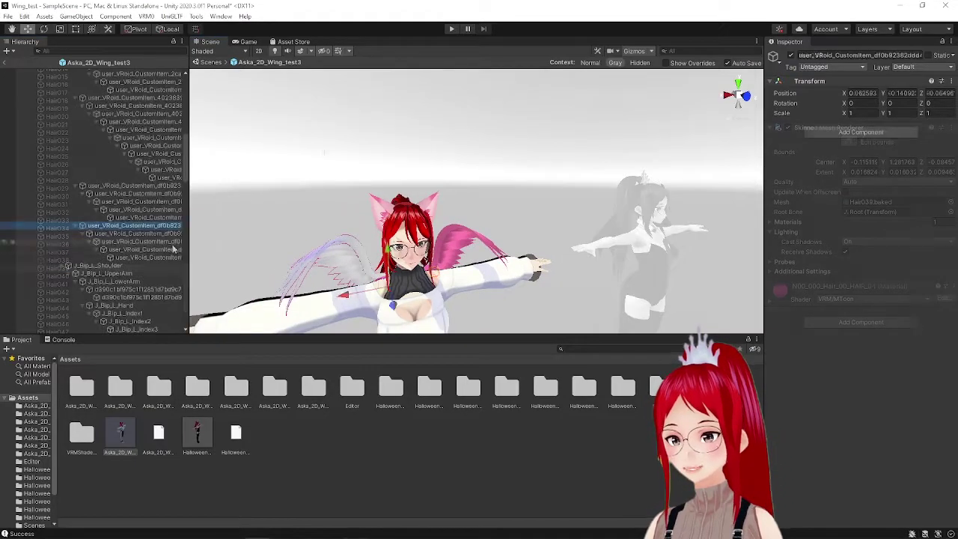
- View the character from behind and step through the second user_VRoid_CustomItem_df0b923 bone chain to check which wing it follows
{"action": "left_click", "coordinate": [324, 309]}
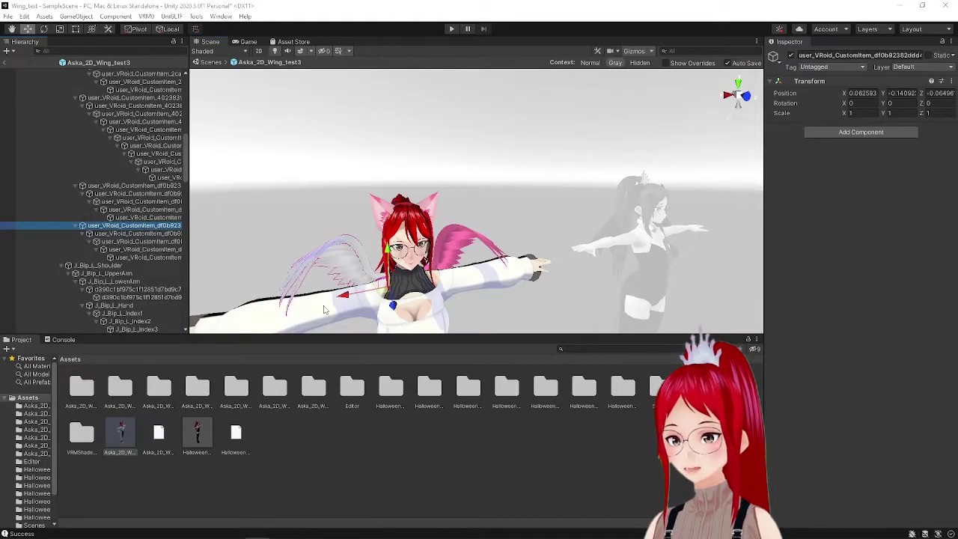
{"action": "right_click_drag", "start_coordinate": [325, 319], "coordinate": [524, 323]}
{"action": "key", "text": "a"}
{"action": "key", "text": "a"}
{"action": "left_click_drag", "start_coordinate": [526, 326], "coordinate": [492, 294], "text": "alt"}
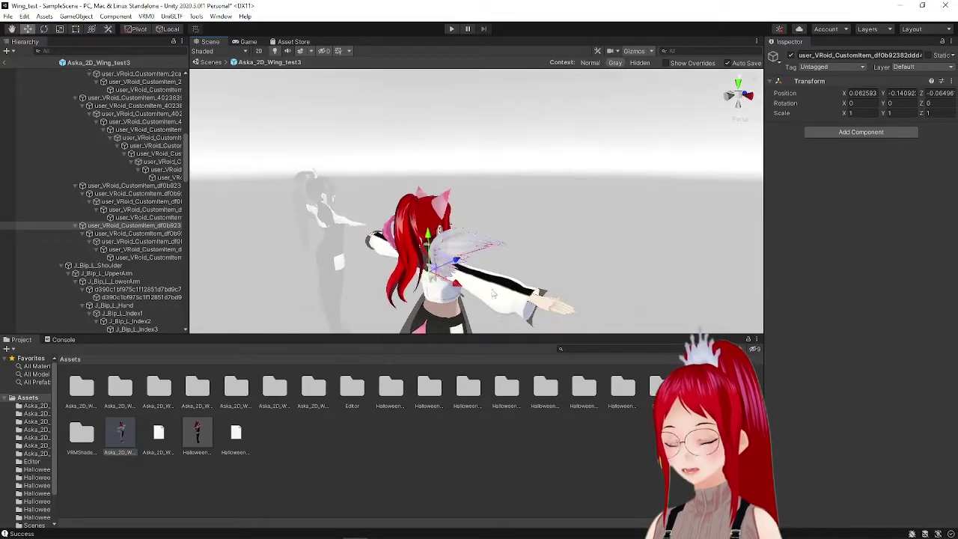
{"action": "left_click", "coordinate": [118, 242]}
{"action": "left_click", "coordinate": [118, 249]}
{"action": "left_click", "coordinate": [120, 257]}
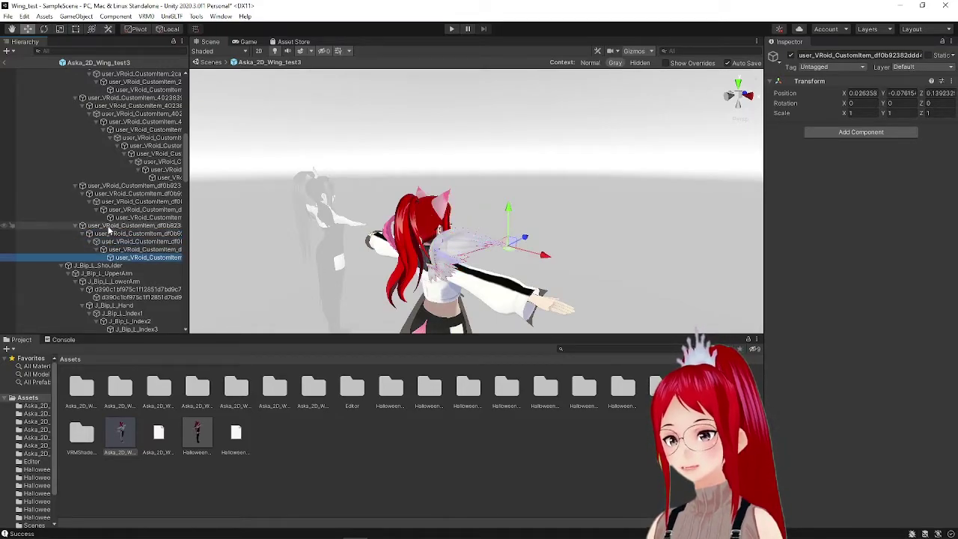
{"action": "left_click", "coordinate": [109, 234]}
{"action": "left_click", "coordinate": [112, 242]}
{"action": "left_click", "coordinate": [115, 249]}
{"action": "left_click", "coordinate": [120, 258]}
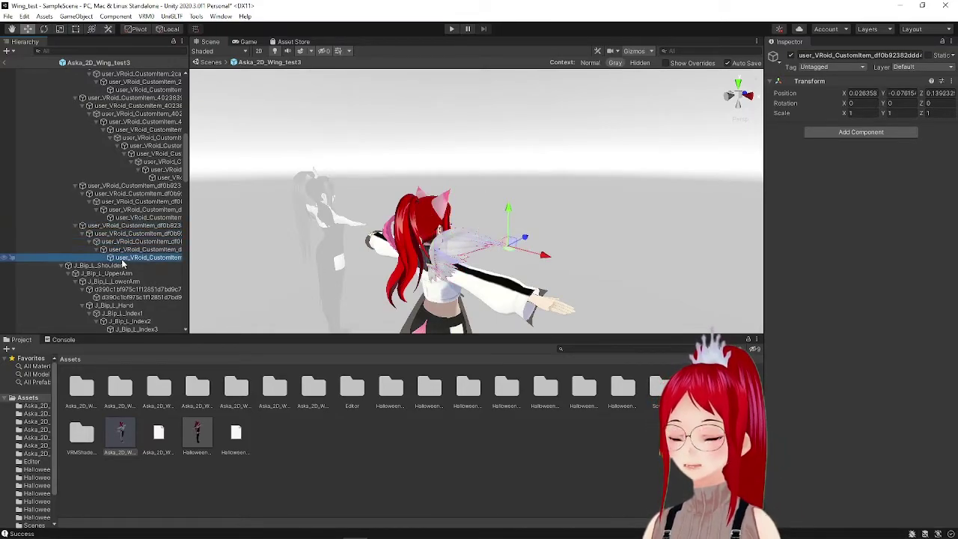
{"action": "left_click", "coordinate": [115, 227]}
{"action": "left_click", "coordinate": [114, 233]}
{"action": "left_click", "coordinate": [114, 242]}
{"action": "left_click", "coordinate": [116, 249]}
{"action": "left_click", "coordinate": [116, 258]}
{"action": "left_click", "coordinate": [116, 227]}
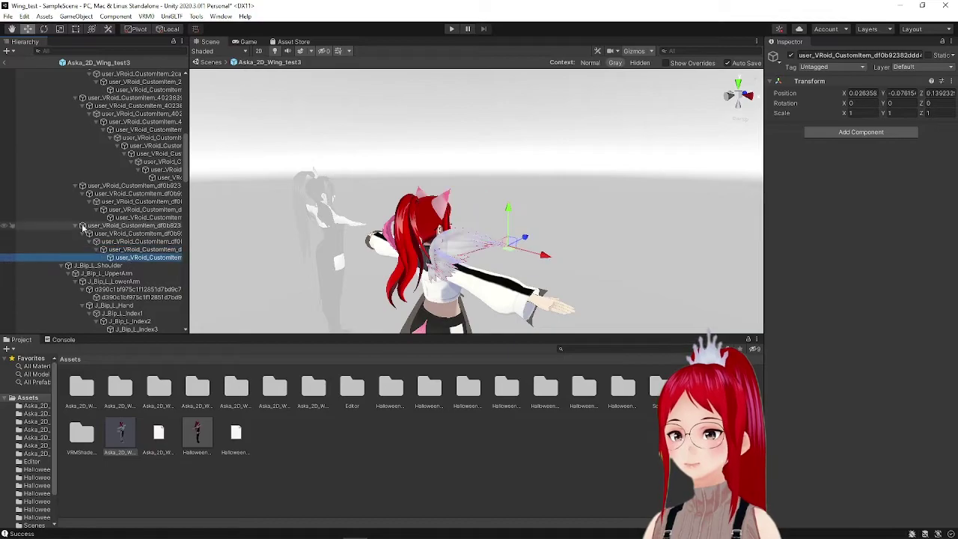
- Collapse the second user_VRoid_CustomItem_df0b923 bone chain and move it from the head bone to J_Bip_R_Shoulder
{"action": "left_click", "coordinate": [82, 225]}
{"action": "left_click", "coordinate": [78, 226]}
{"action": "scroll", "coordinate": [102, 239], "scroll_direction": "up", "scroll_amount": 10}
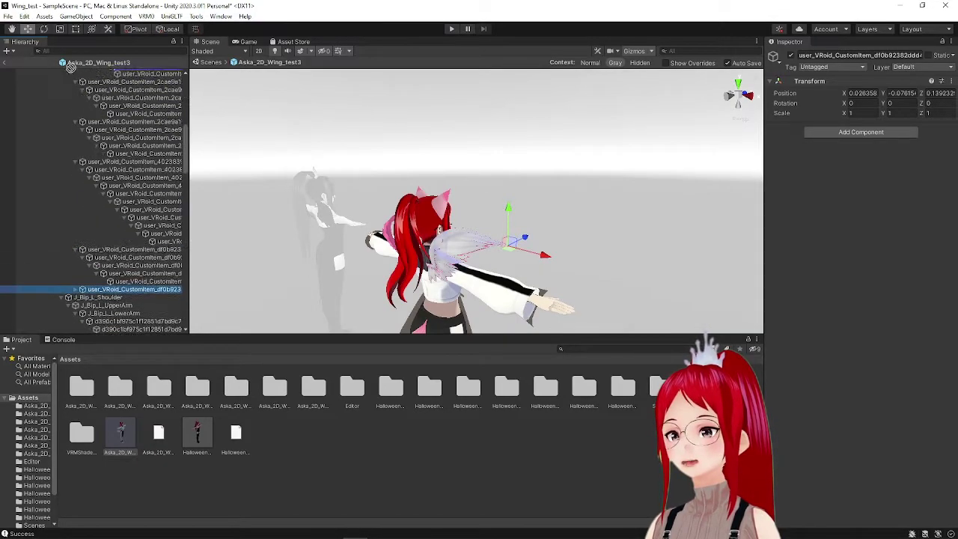
{"action": "left_click_drag", "start_coordinate": [77, 334], "coordinate": [98, 248]}
{"action": "scroll", "coordinate": [119, 241], "scroll_direction": "down", "scroll_amount": 3}
{"action": "scroll", "coordinate": [120, 241], "scroll_direction": "up", "scroll_amount": 10}
- Check the remaining user_VRoid_CustomItem_df0b923 wing bone chain, collapse it and make it a child of J_Bip_L_Shoulder
{"action": "left_click", "coordinate": [106, 228]}
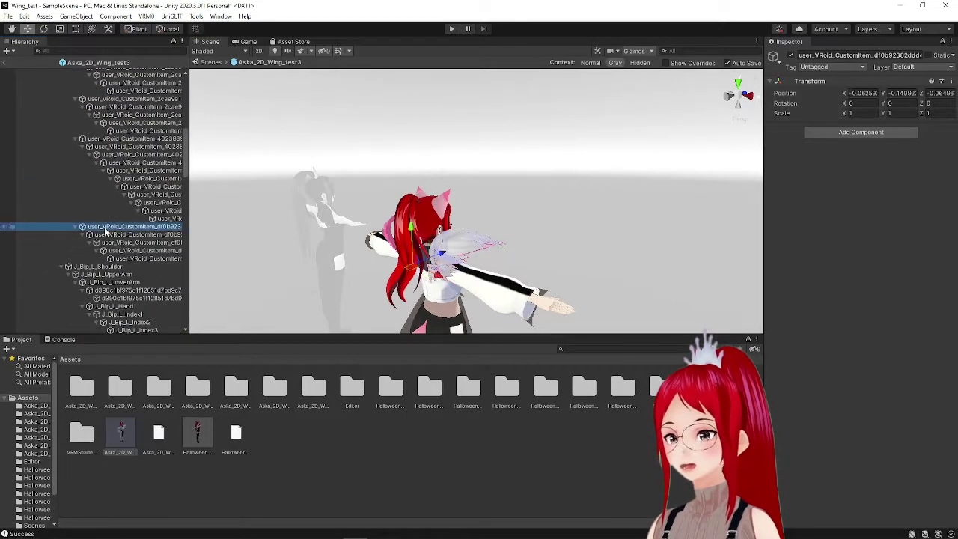
{"action": "left_click_drag", "start_coordinate": [449, 239], "coordinate": [553, 240], "text": "alt"}
{"action": "left_click", "coordinate": [127, 243]}
{"action": "left_click", "coordinate": [122, 259]}
{"action": "left_click", "coordinate": [76, 227]}
{"action": "left_click", "coordinate": [113, 229]}
{"action": "left_click_drag", "start_coordinate": [113, 227], "coordinate": [98, 235]}
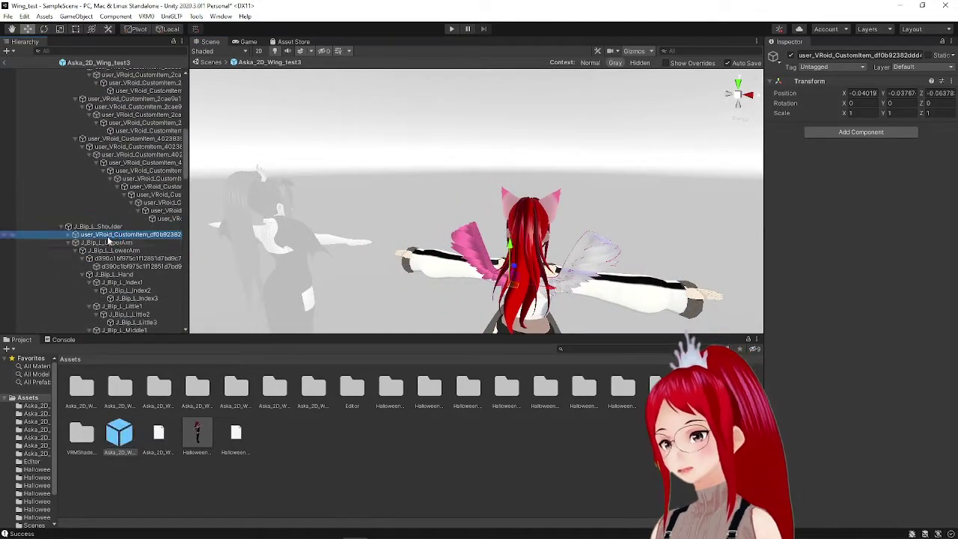
- Export the model to VRM 0.x with Aska_2D_Wing_test3 as the export root and V13 as the version
{"action": "left_click", "coordinate": [146, 17]}
{"action": "left_click", "coordinate": [176, 39]}
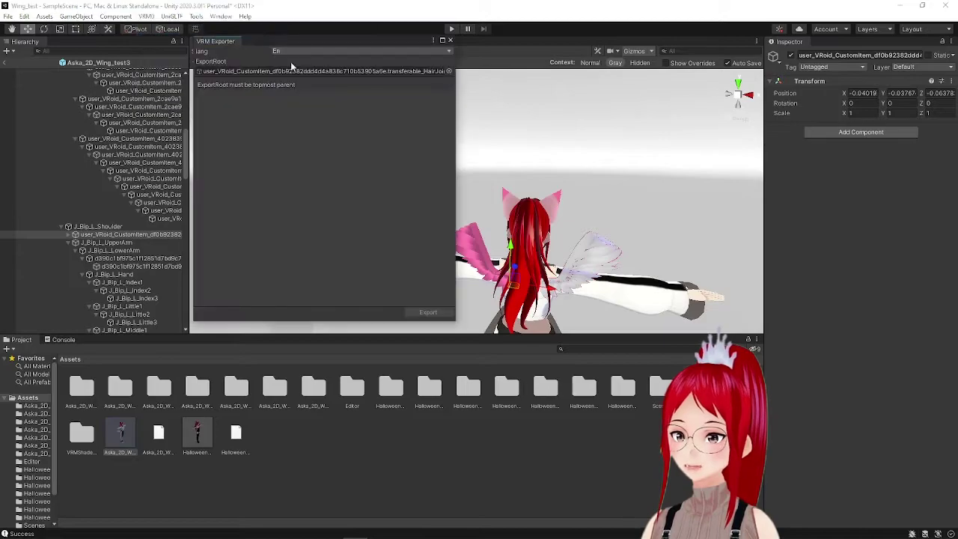
{"action": "left_click", "coordinate": [448, 71]}
{"action": "scroll", "coordinate": [480, 145], "scroll_direction": "up", "scroll_amount": 20}
{"action": "left_click", "coordinate": [497, 102]}
{"action": "left_click", "coordinate": [303, 278]}
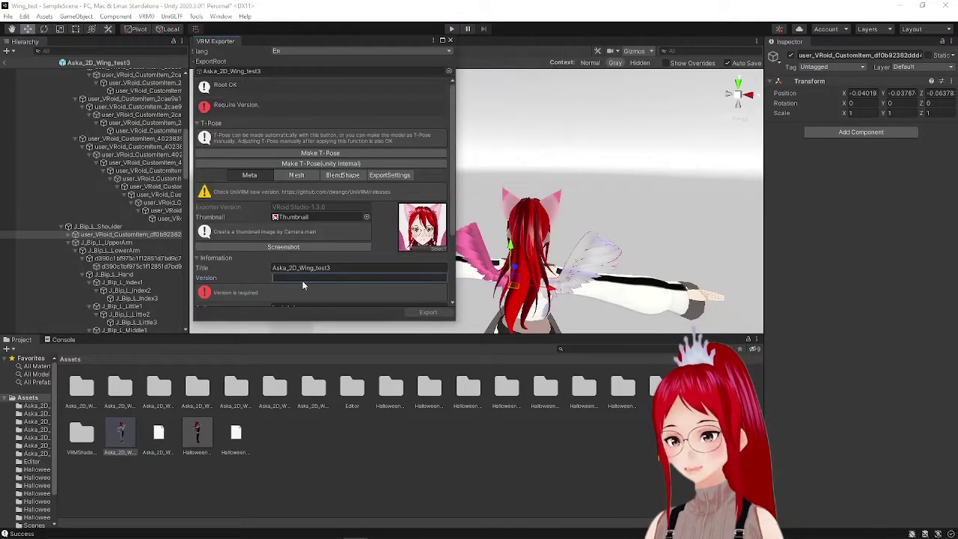
{"action": "type", "text": "V13"}
{"action": "left_click", "coordinate": [422, 314]}
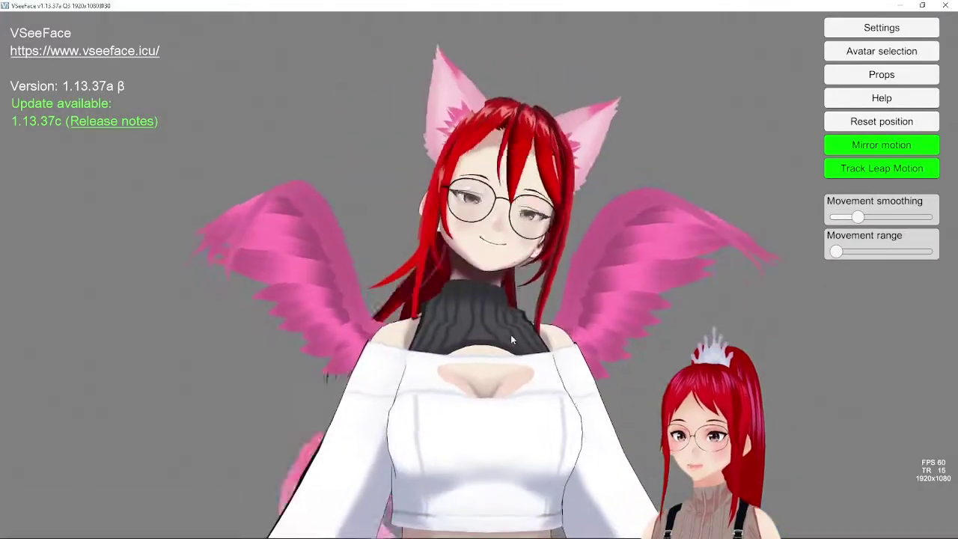
- Switch to VSeeFace and view the exported avatar from different angles to check how its wings move
{"action": "left_click_drag", "start_coordinate": [607, 360], "coordinate": [551, 325], "text": "alt"}
{"action": "left_click_drag", "start_coordinate": [427, 362], "coordinate": [673, 299]}
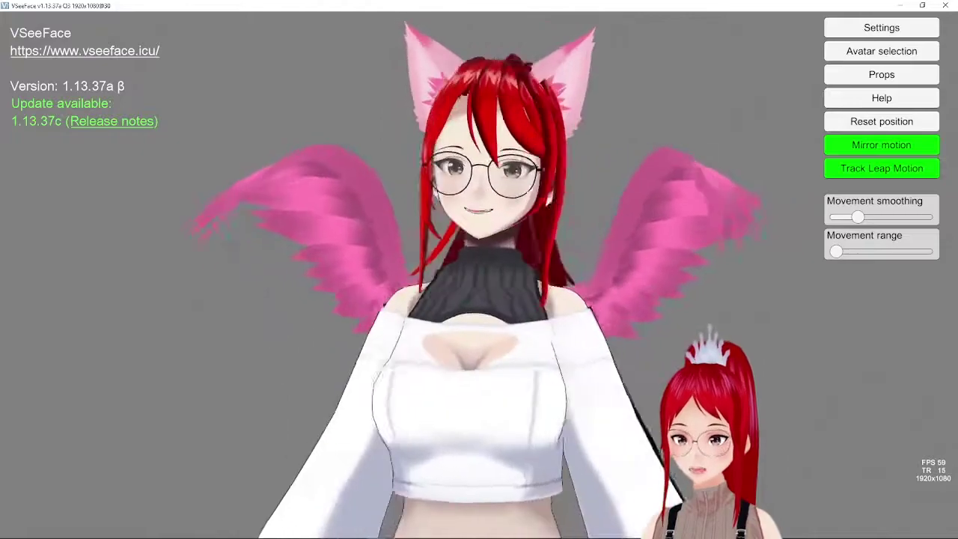